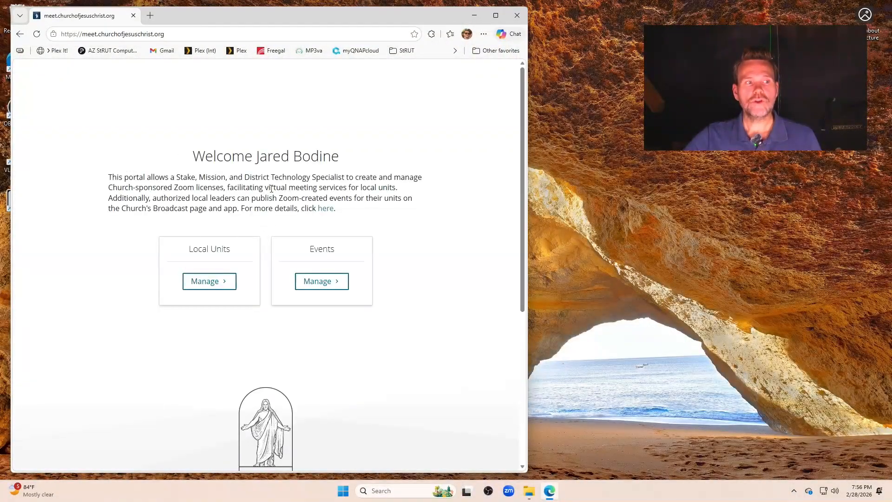
scroll(251, 171, "down", 4)
scroll(253, 174, "up", 1)
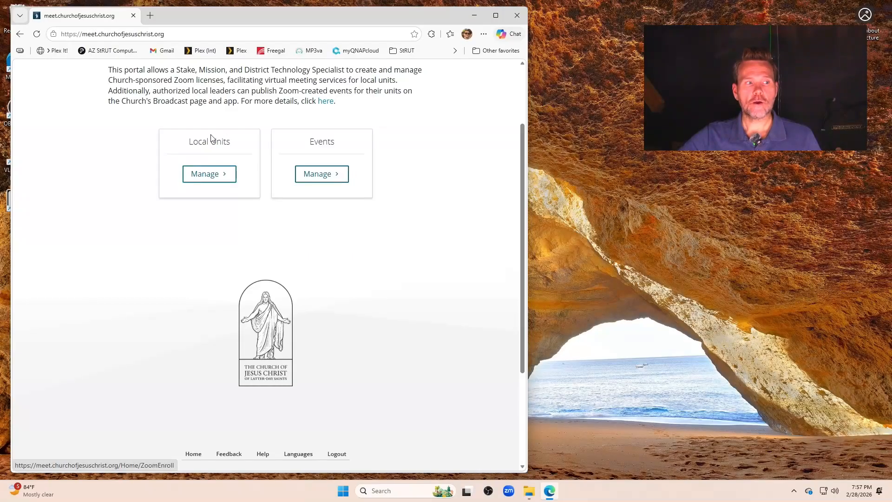
- Open license management for local units and scroll down to the empty Add License form
left_click(206, 180)
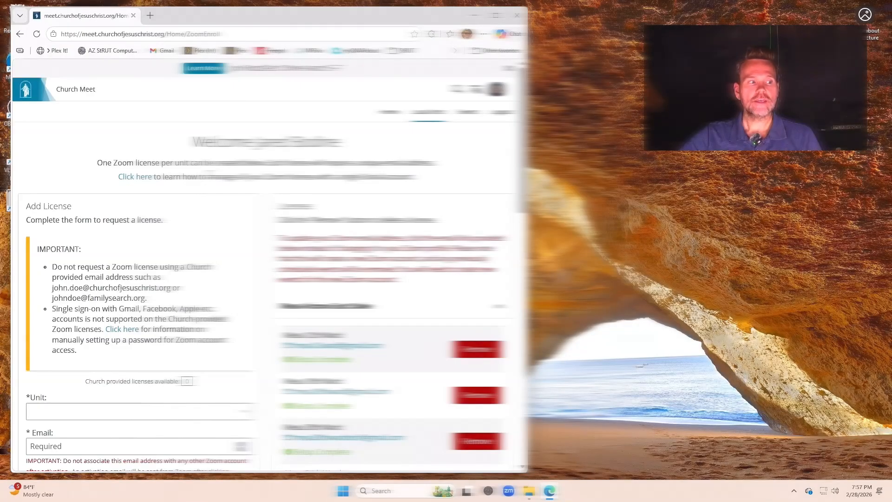
scroll(270, 260, "down", 2)
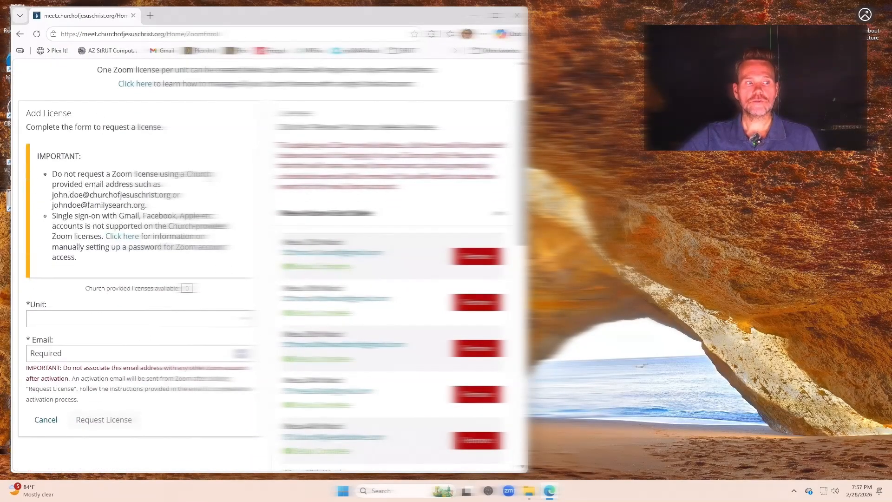
scroll(269, 260, "down", 1)
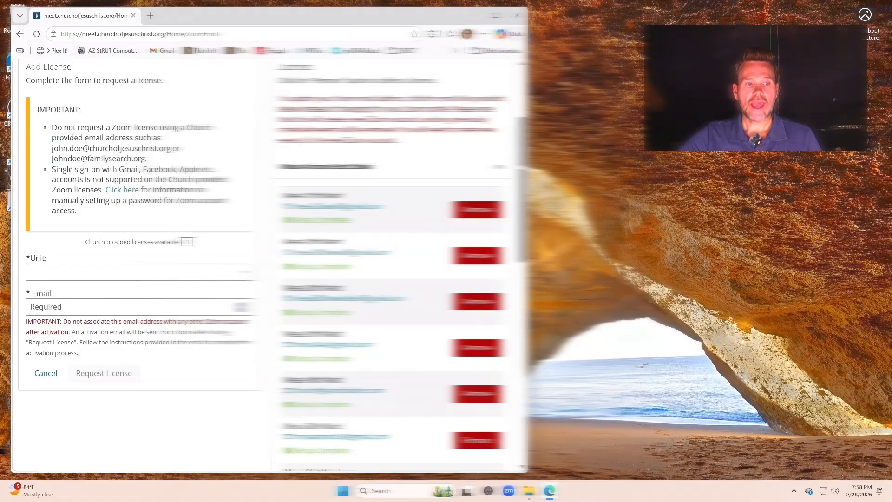
scroll(367, 285, "down", 2)
scroll(367, 286, "down", 3)
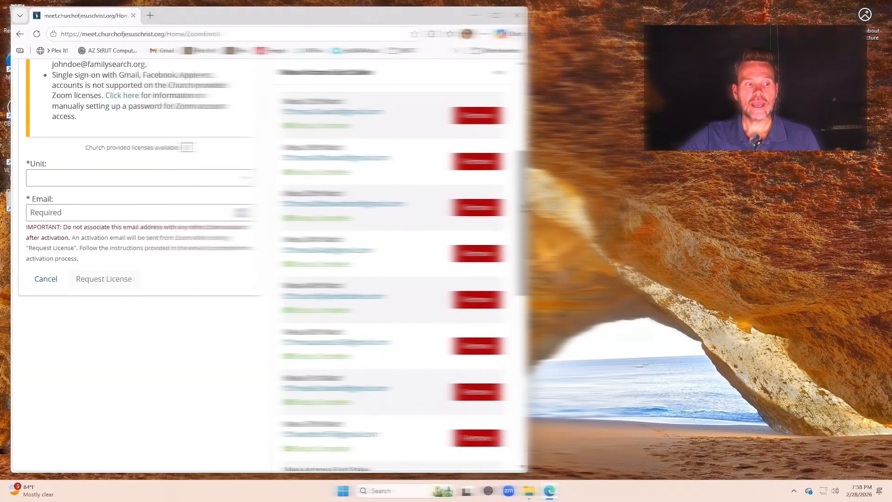
scroll(367, 285, "up", 2)
scroll(367, 285, "up", 1)
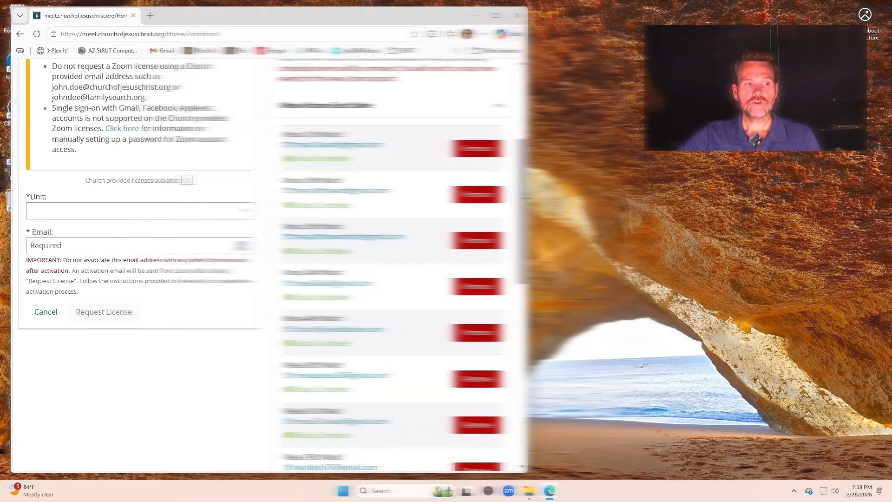
scroll(367, 286, "down", 2)
scroll(367, 285, "down", 1)
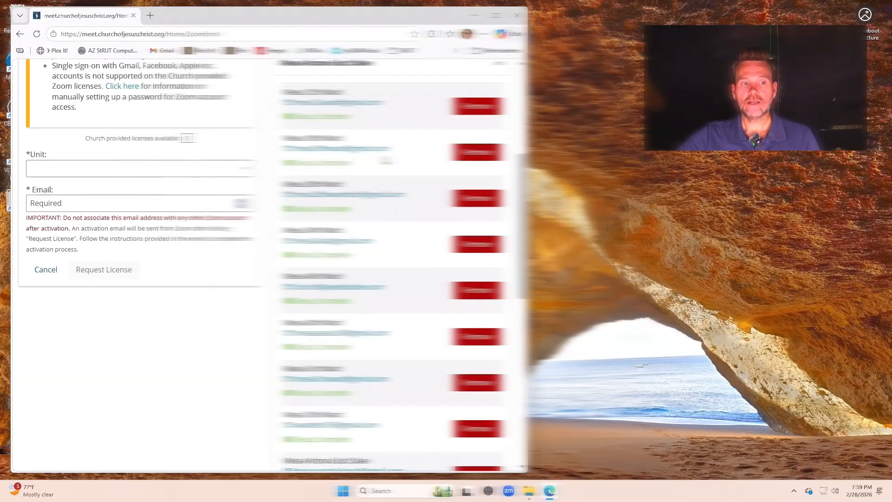
scroll(270, 265, "up", 3)
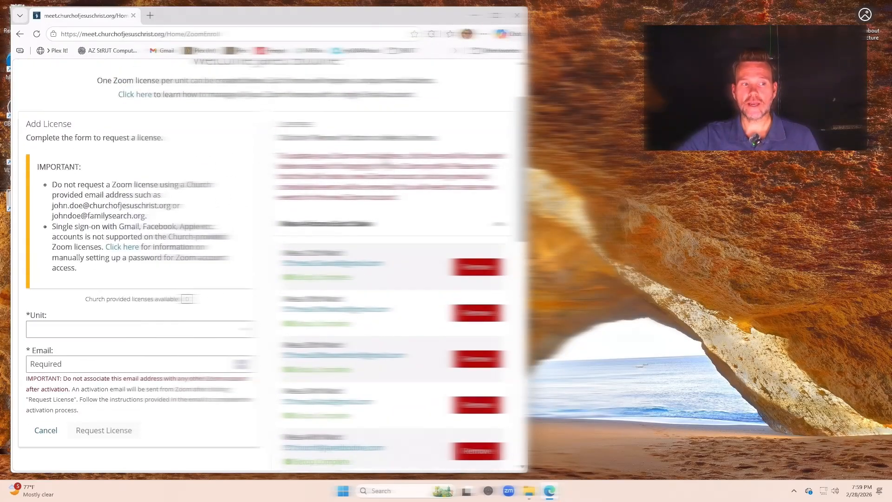
scroll(270, 265, "up", 2)
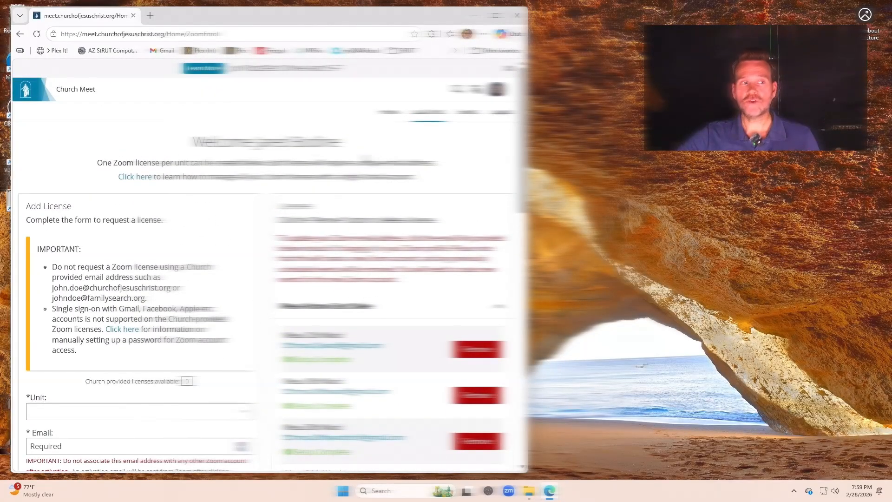
- Go to zoom.us in a new Edge tab and sign in to the Zoom account
left_click(149, 15)
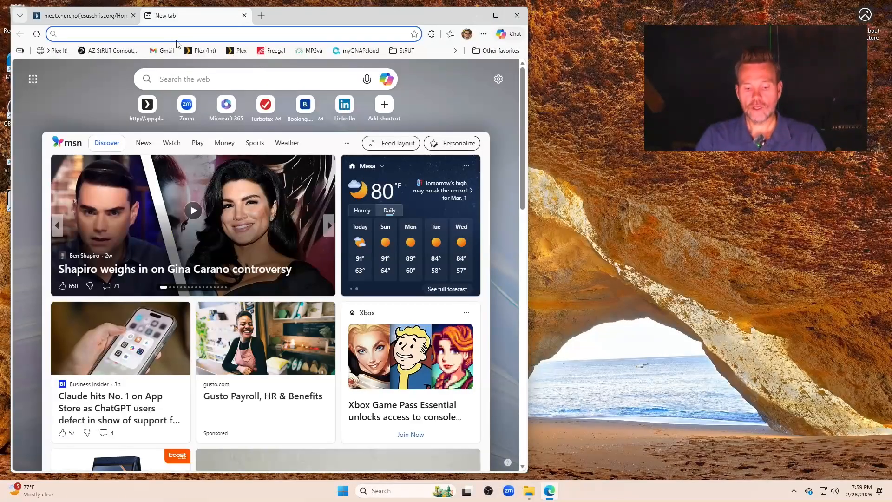
type("zoom.us")
key("Return")
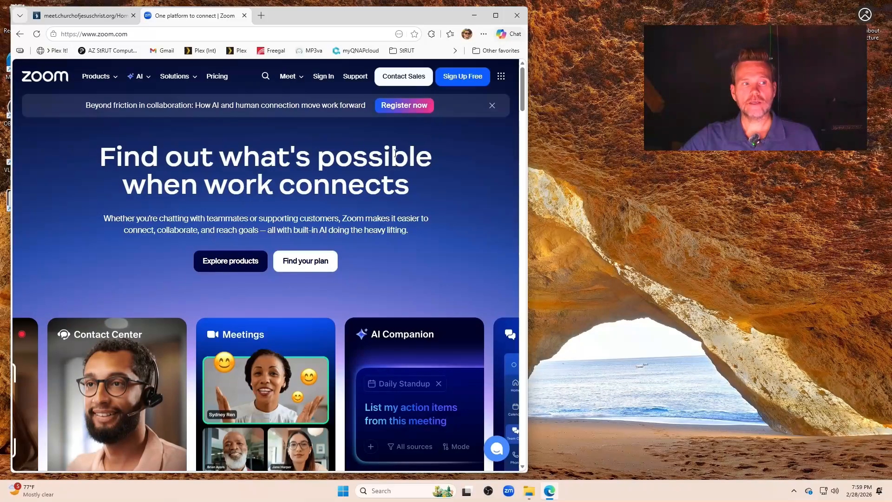
left_click(323, 77)
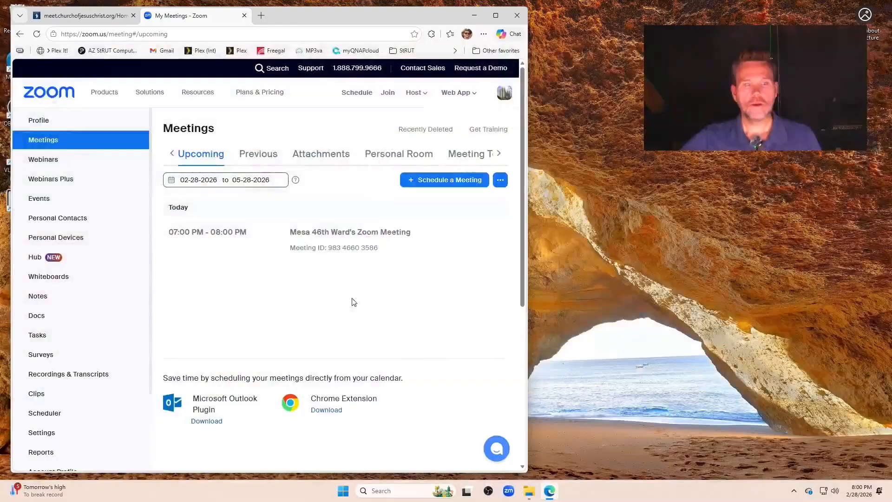
mouse_move(287, 273)
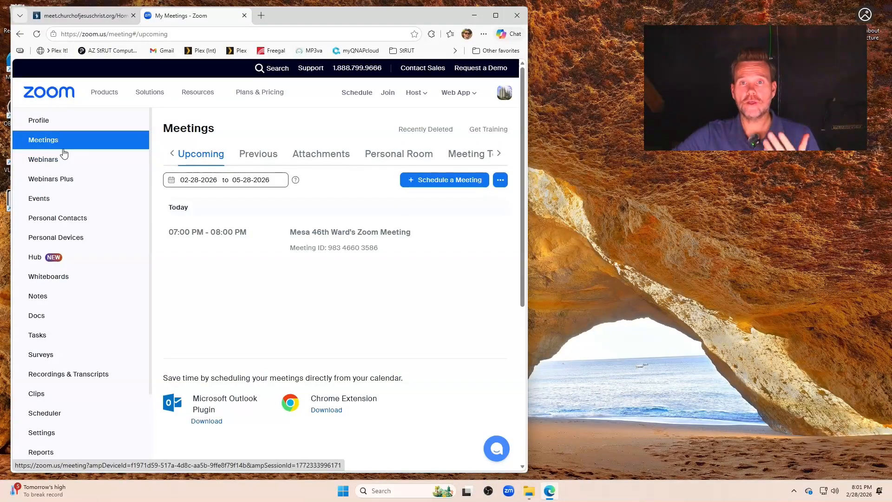
- Open the Webinars list and scroll through the upcoming 9:00 AM Sunday occurrences through March
left_click(47, 163)
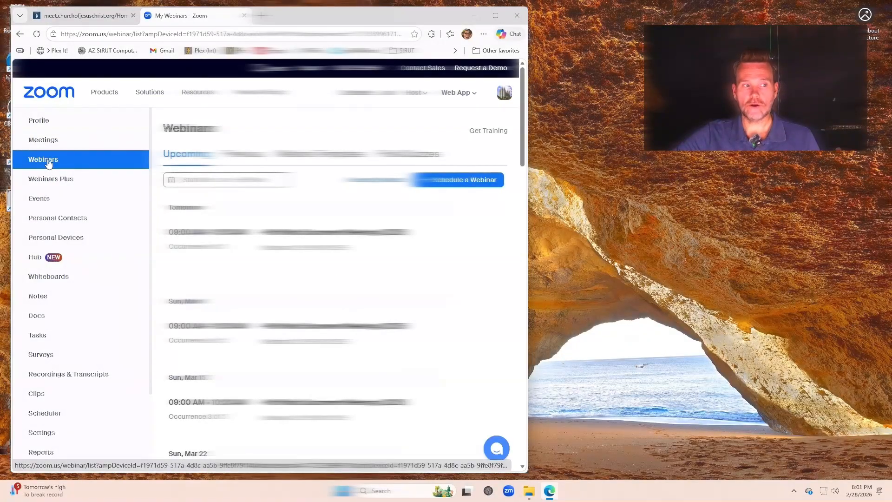
mouse_move(275, 264)
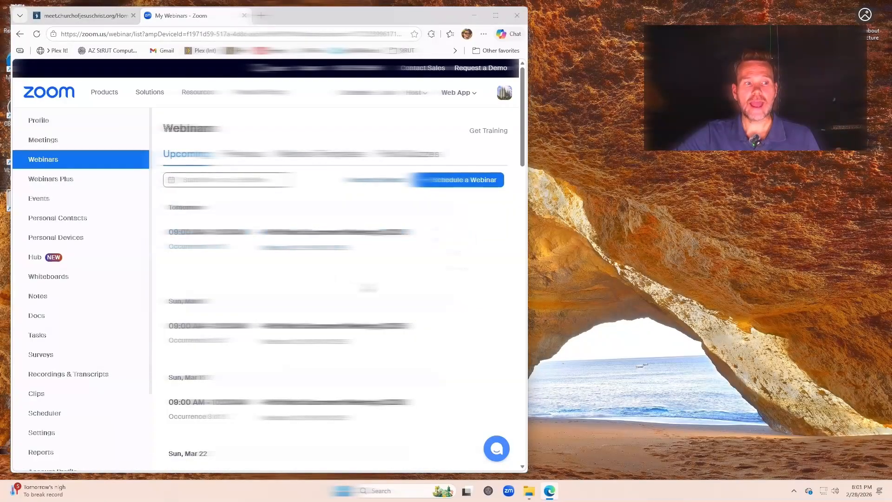
scroll(353, 267, "down", 2)
scroll(353, 268, "down", 3)
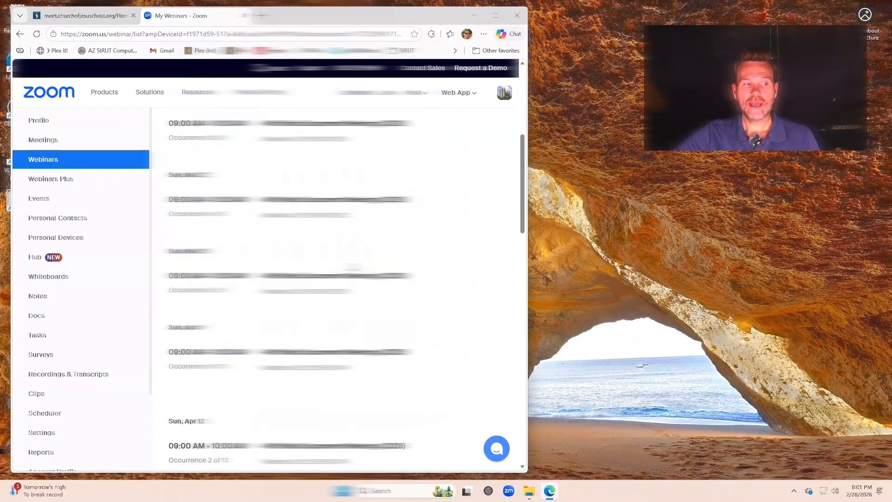
scroll(348, 251, "down", 4)
scroll(344, 218, "down", 6)
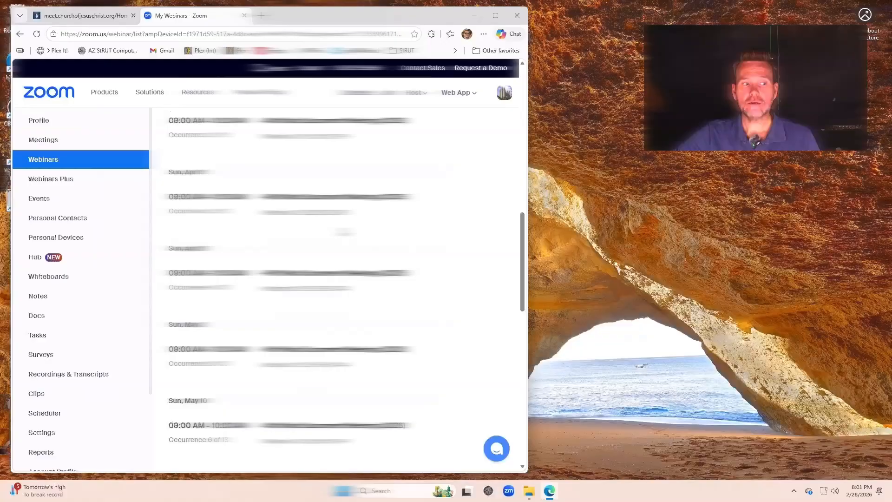
scroll(344, 218, "down", 6)
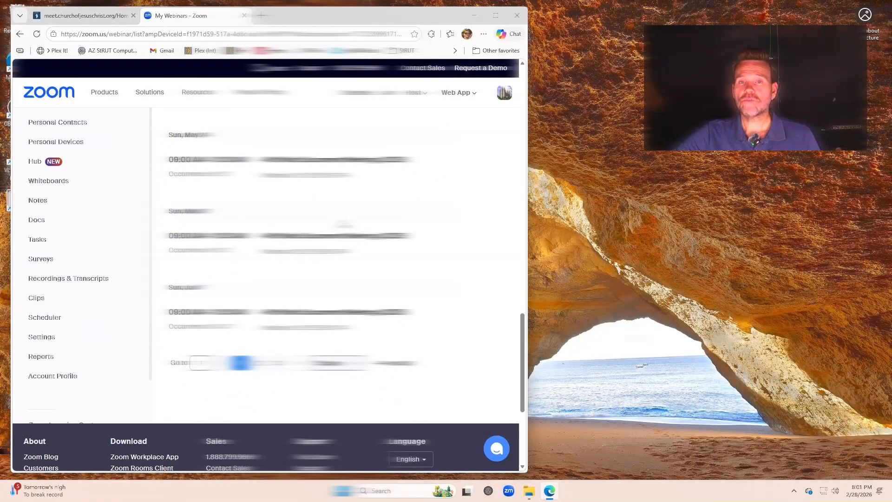
scroll(343, 225, "up", 15)
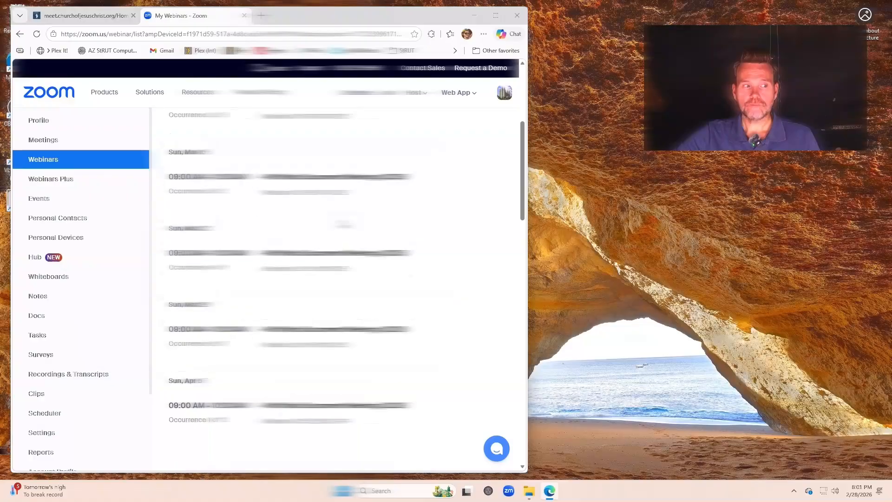
scroll(342, 223, "up", 1)
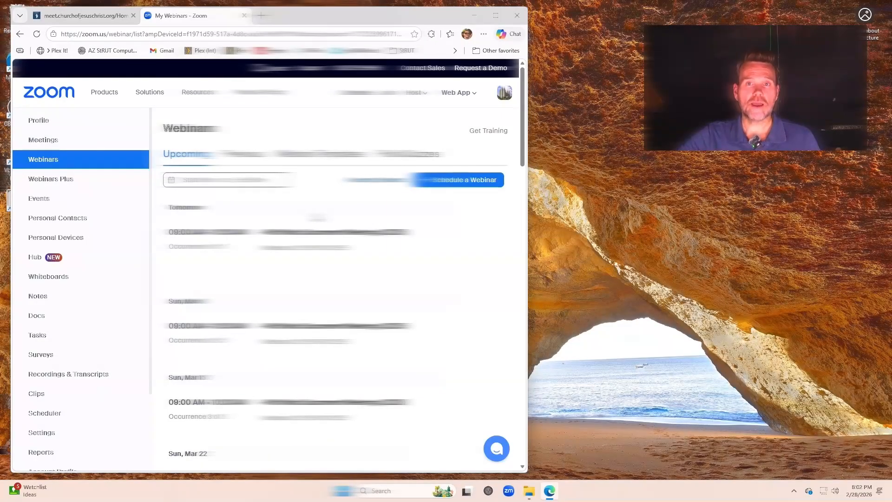
mouse_move(310, 236)
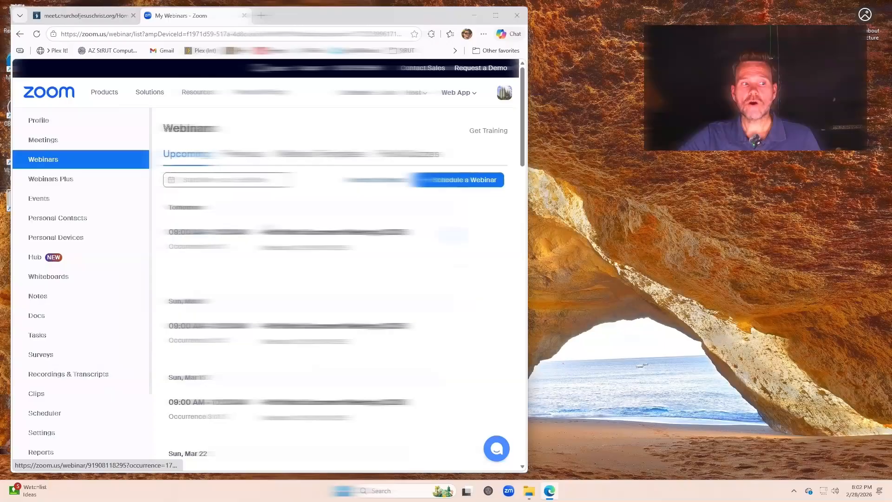
- Schedule a new webinar with topic 'test for training' and Template left at None
left_click(449, 185)
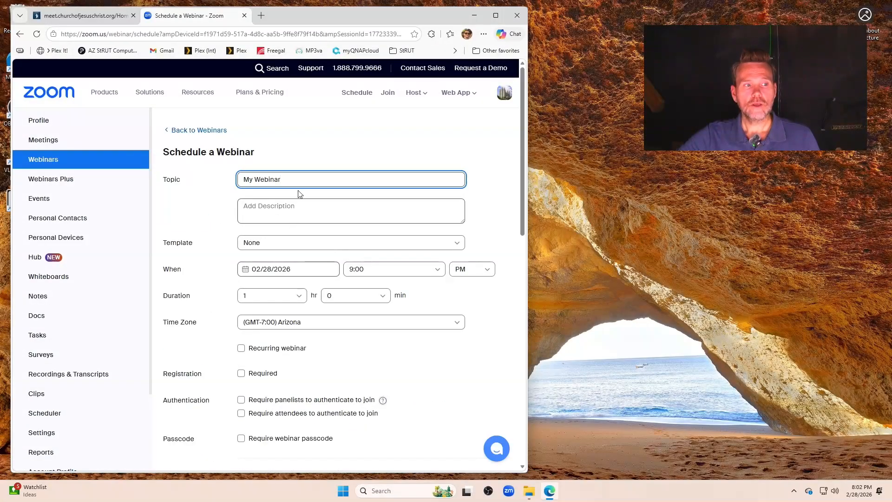
left_click_drag(295, 178, 194, 177)
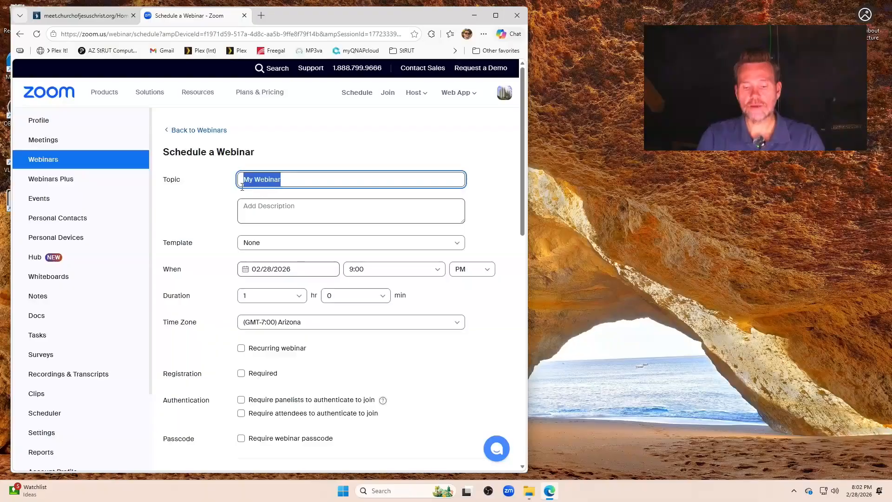
type("test")
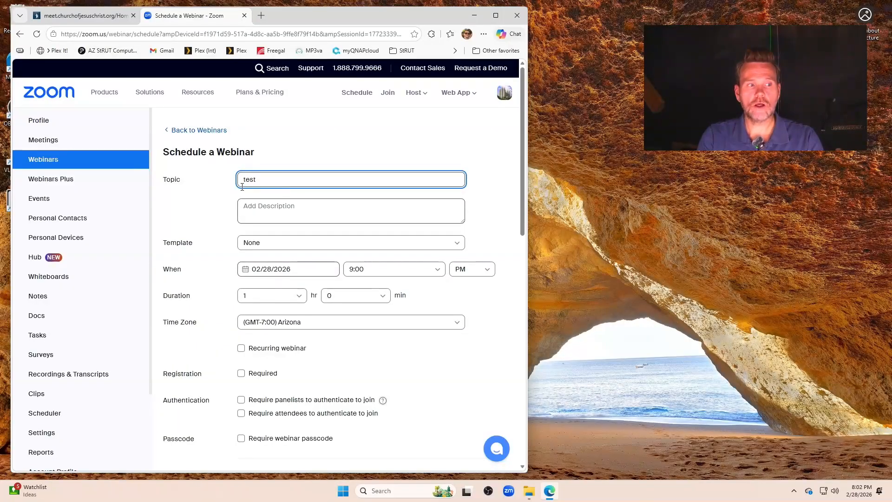
type(" for v")
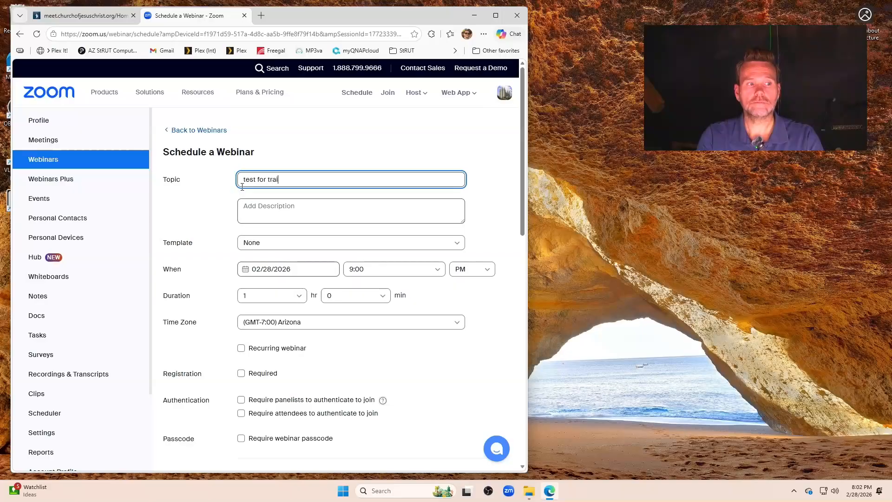
left_click(257, 206)
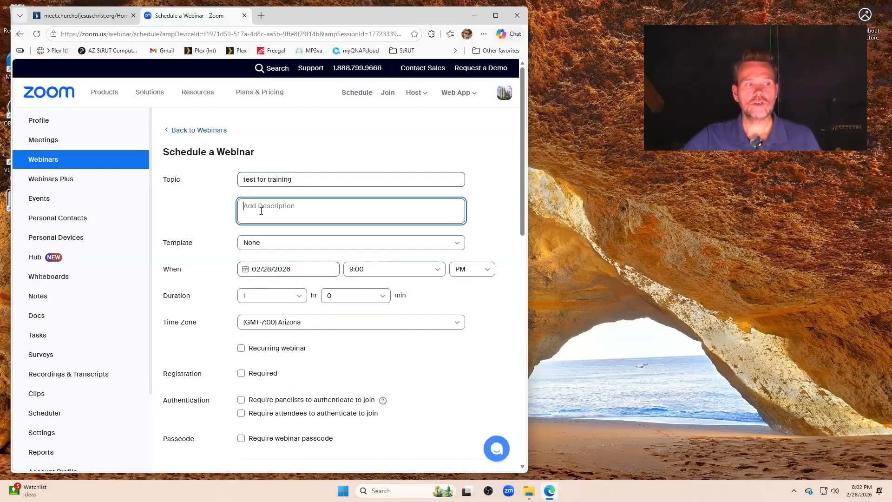
left_click(281, 242)
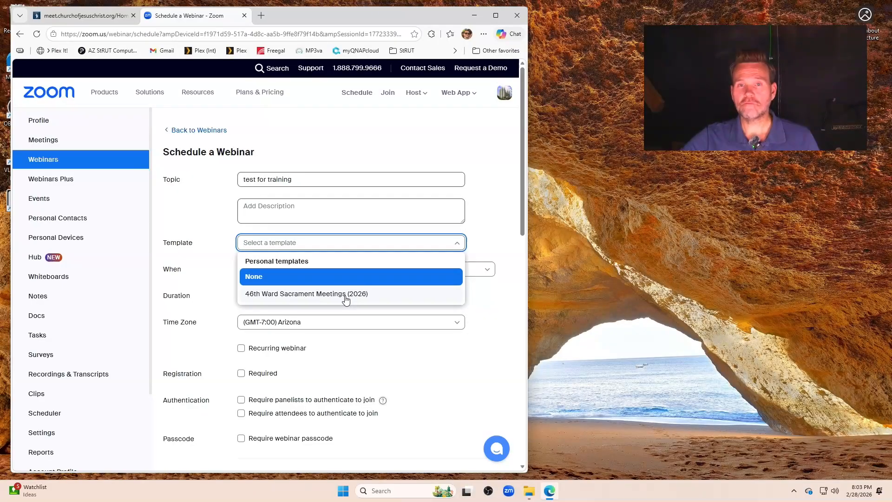
left_click(260, 278)
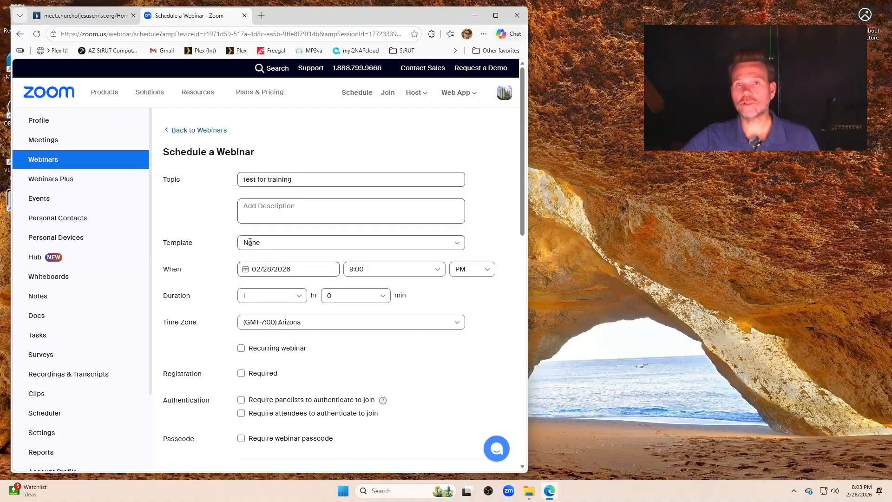
- Keep the 02/28/2026 start date and switch the start time to 9:00 AM
scroll(251, 242, "down", 2)
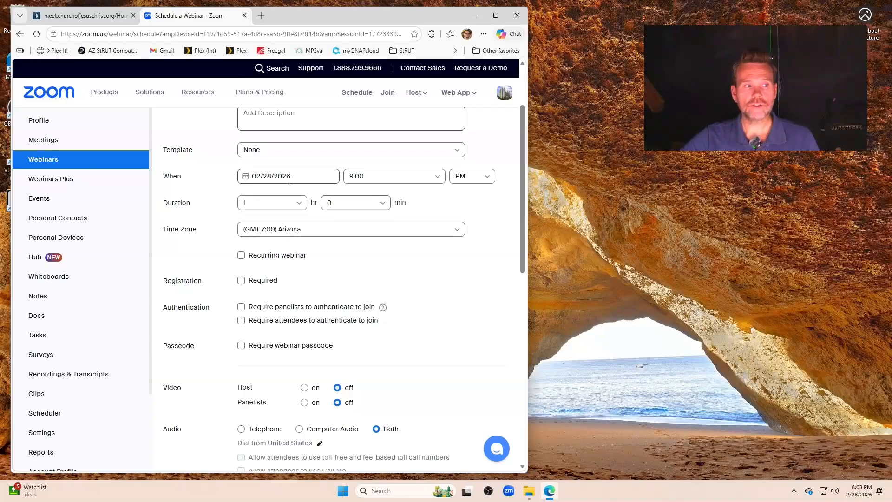
left_click(252, 176)
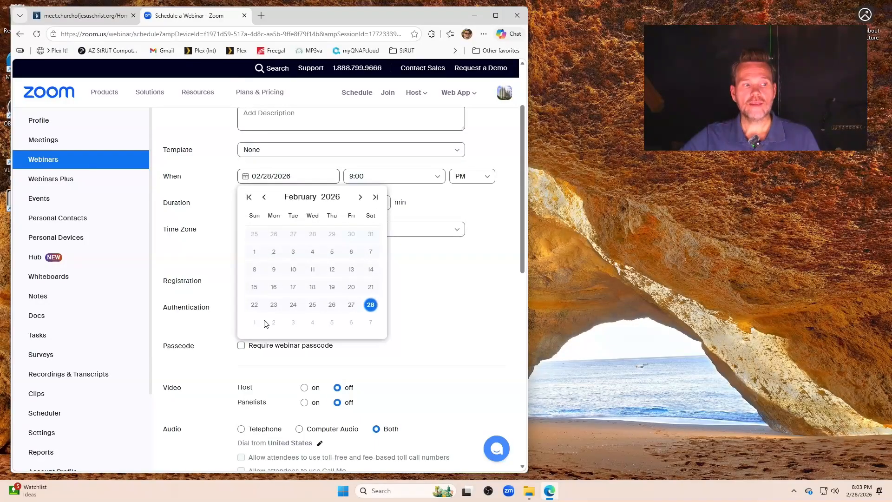
left_click(371, 306)
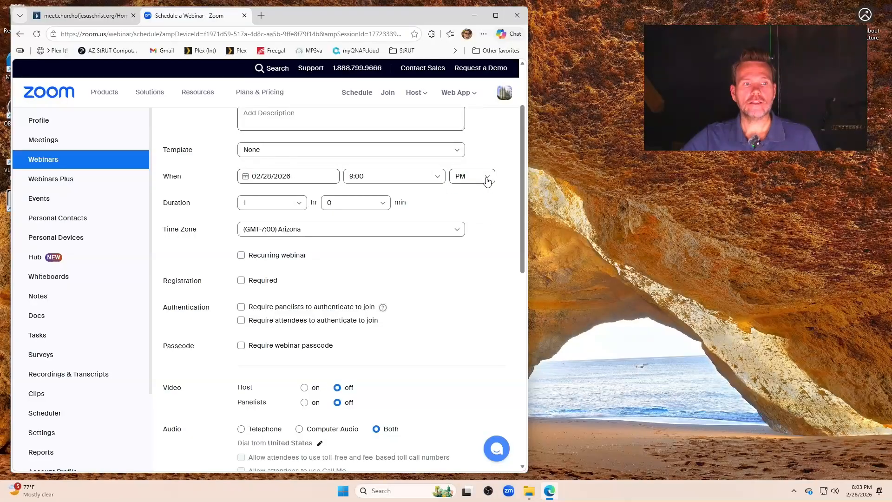
left_click(470, 177)
left_click(460, 196)
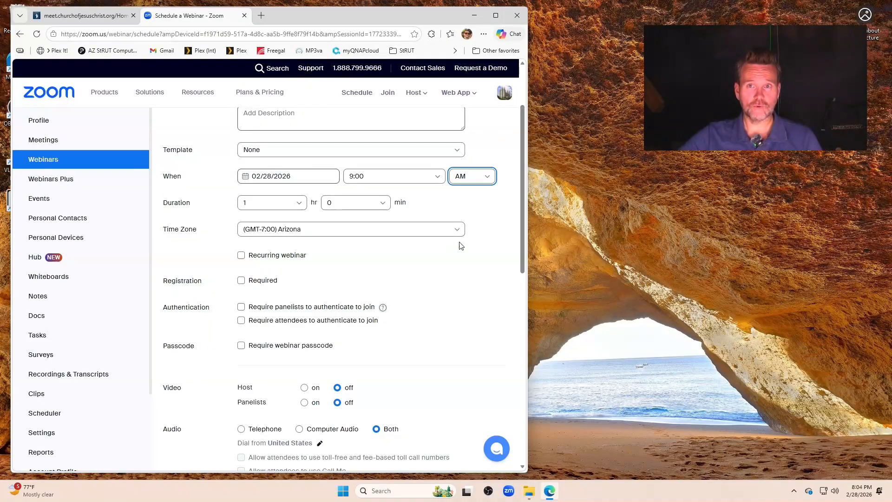
- Make the webinar recurring weekly, repeating every 1 week
scroll(427, 256, "down", 1)
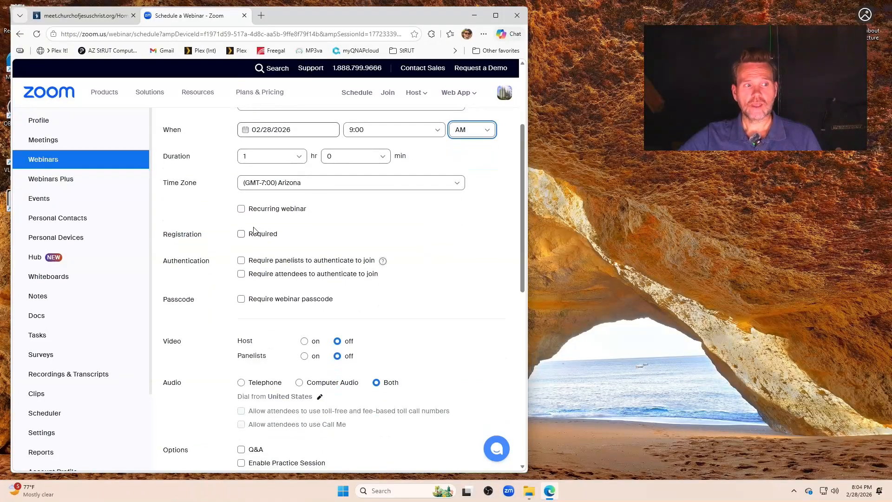
left_click(241, 209)
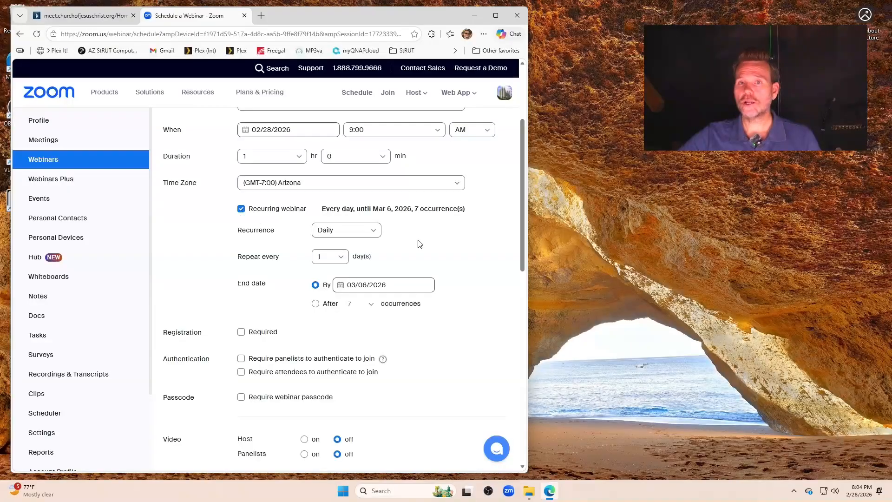
left_click(376, 232)
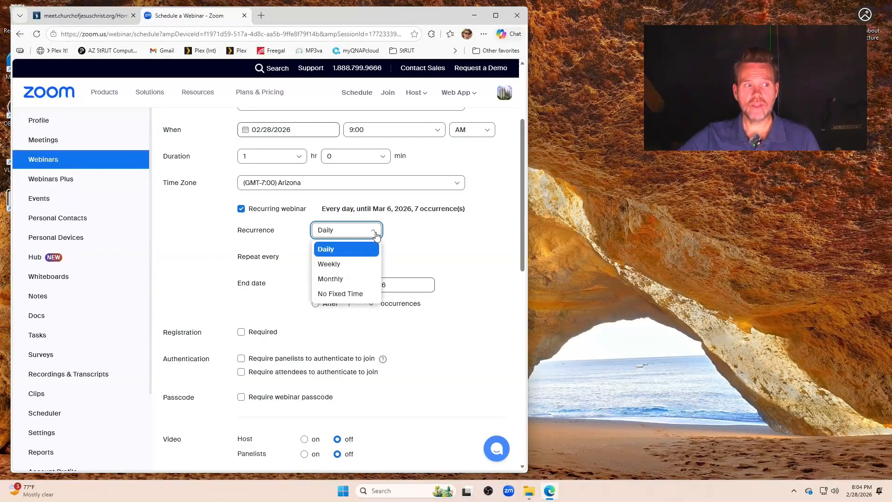
left_click(346, 264)
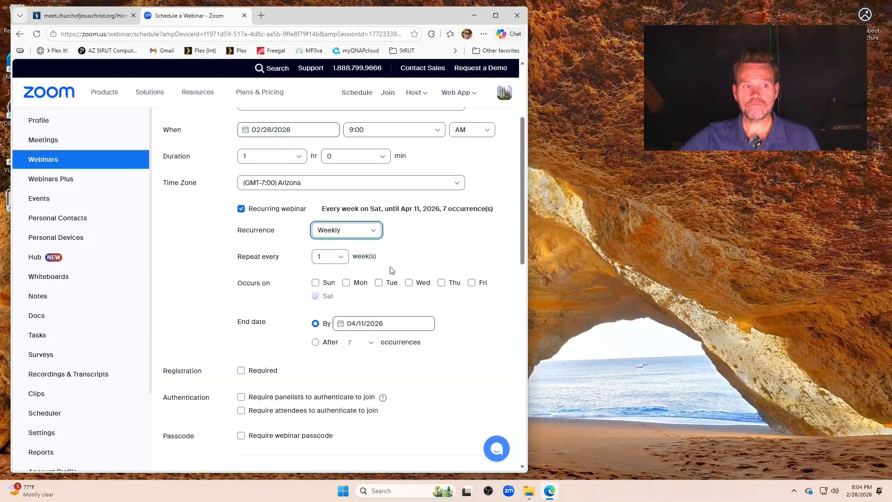
scroll(409, 265, "down", 1)
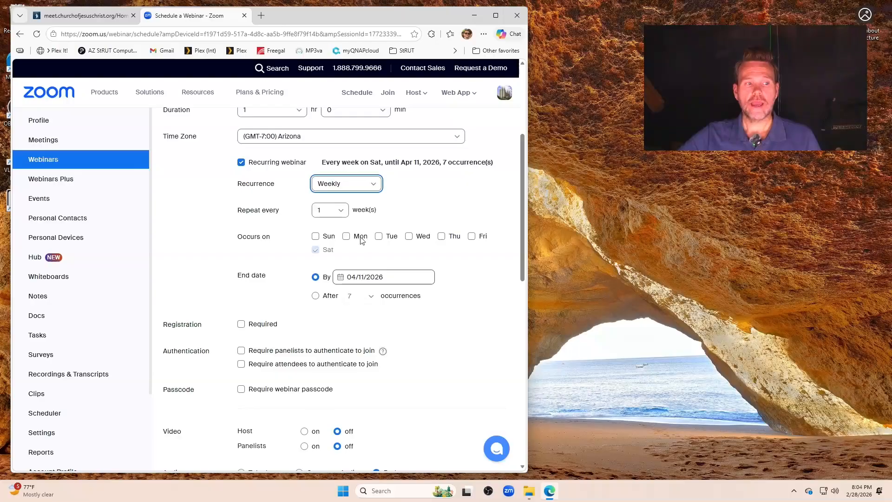
left_click(339, 210)
left_click(333, 273)
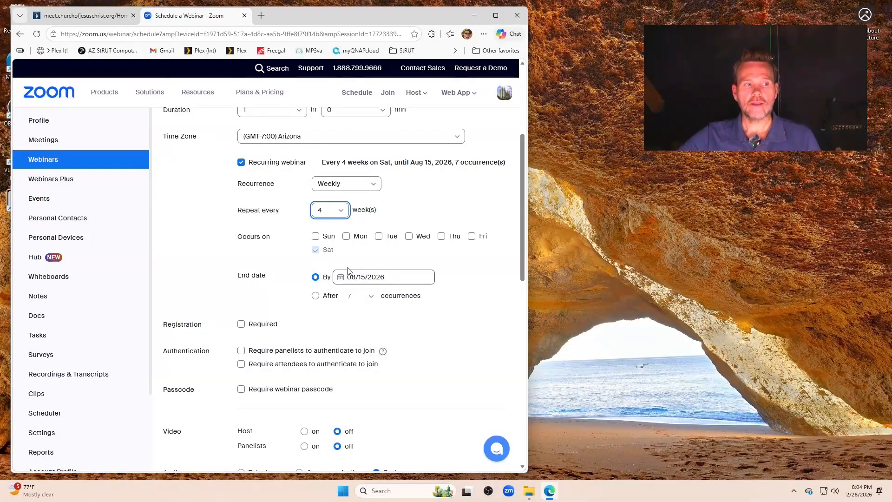
scroll(372, 234, "down", 1)
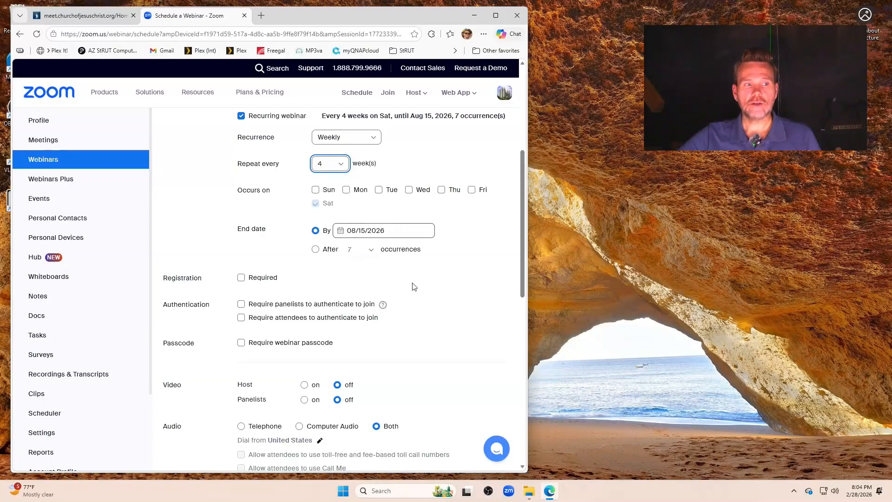
left_click(339, 164)
left_click(327, 182)
scroll(391, 193, "up", 1)
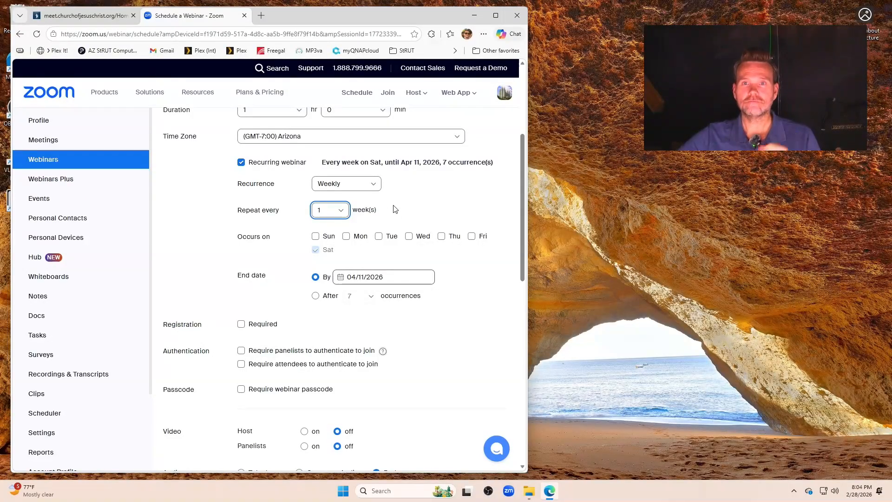
- Set the recurrence end date to 03/27/2026
left_click(399, 278)
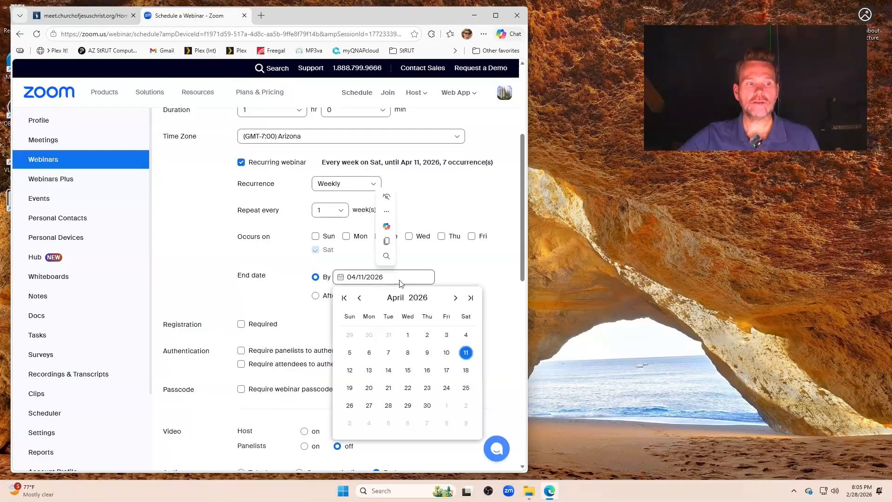
left_click(360, 299)
left_click(360, 299)
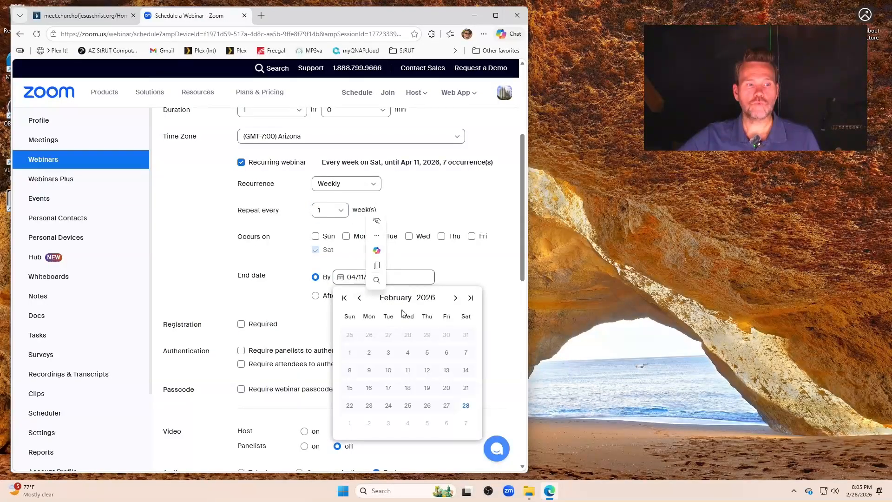
left_click(454, 299)
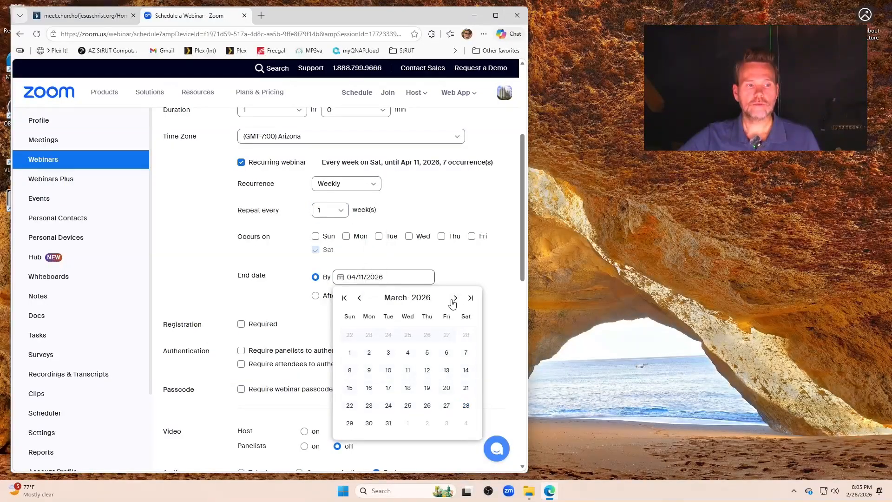
left_click(447, 405)
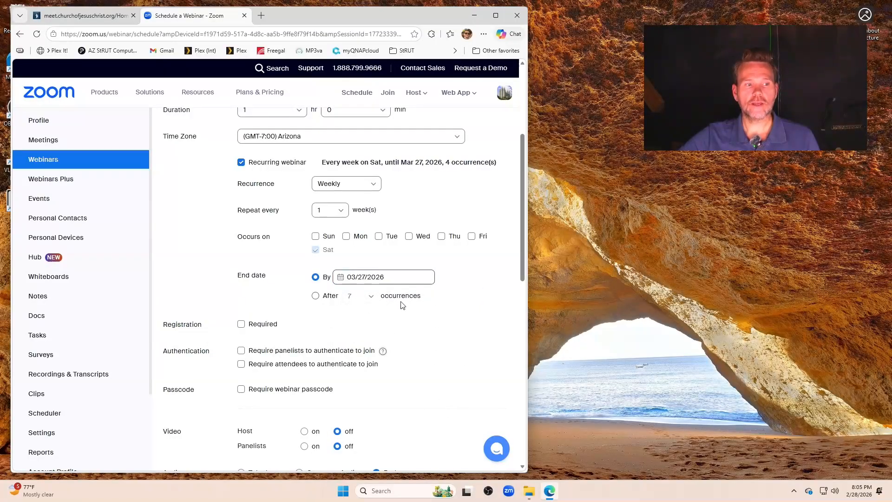
scroll(372, 292, "down", 2)
scroll(329, 256, "down", 1)
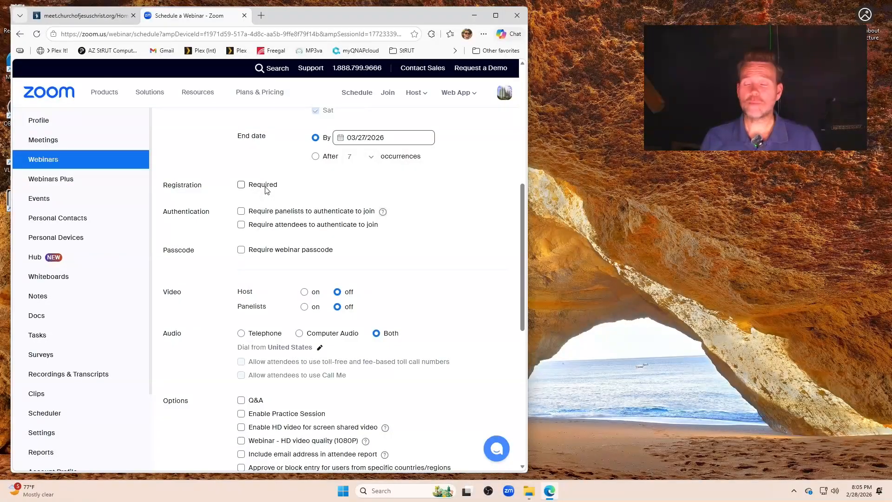
scroll(269, 188, "down", 1)
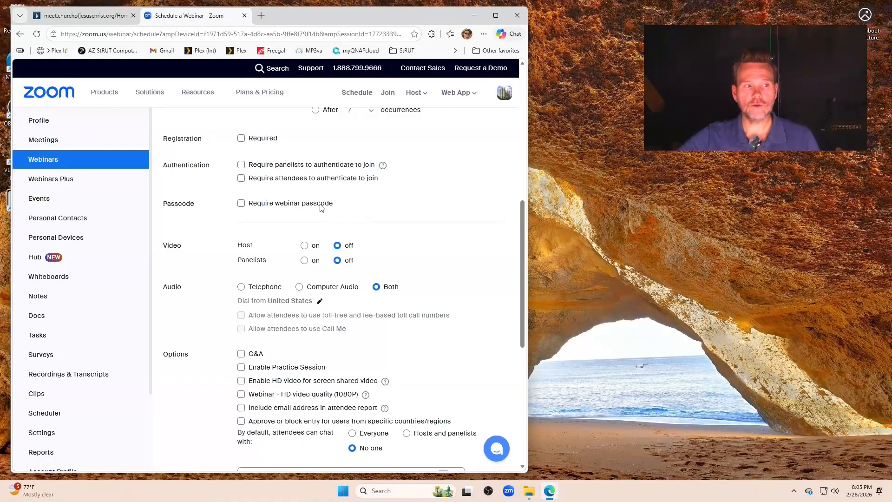
scroll(322, 210, "down", 1)
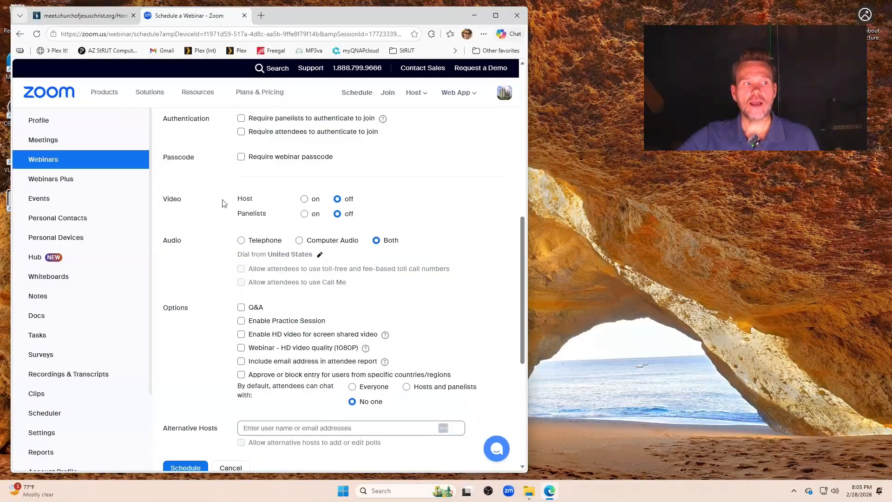
- Turn host video on and enable Webinar HD video quality (1080P) under Options
left_click(304, 199)
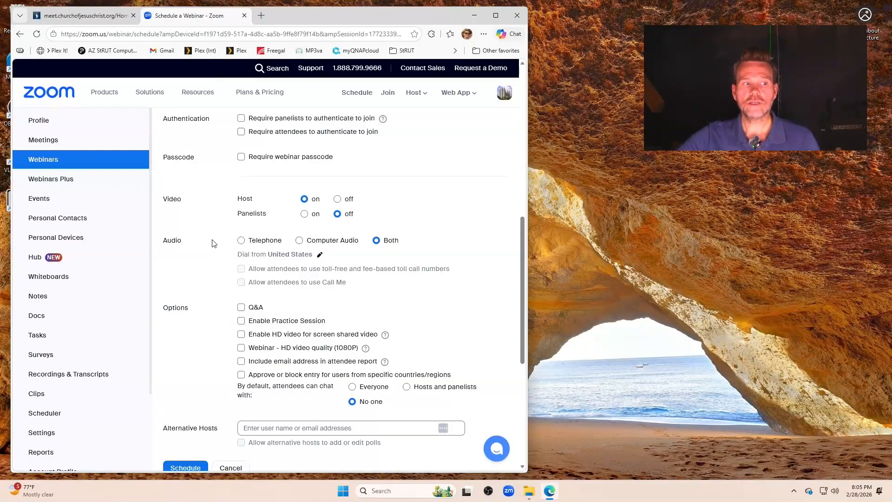
scroll(254, 213, "down", 1)
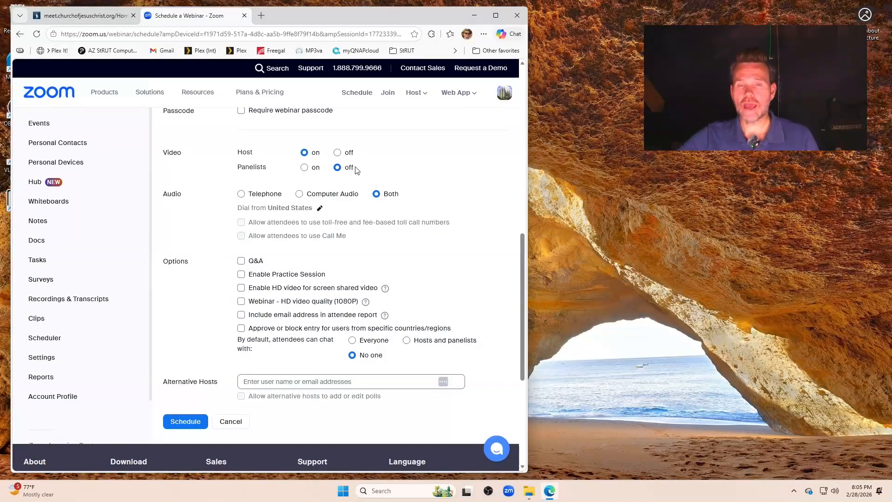
scroll(338, 163, "down", 1)
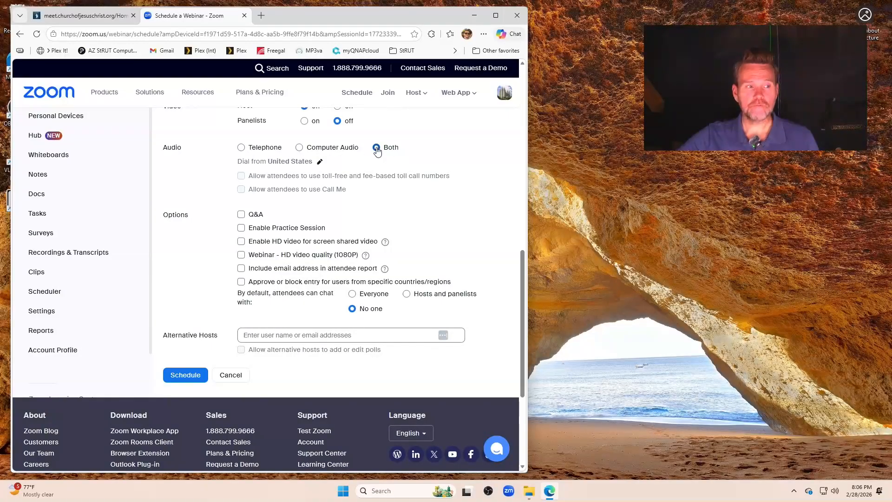
scroll(376, 153, "down", 1)
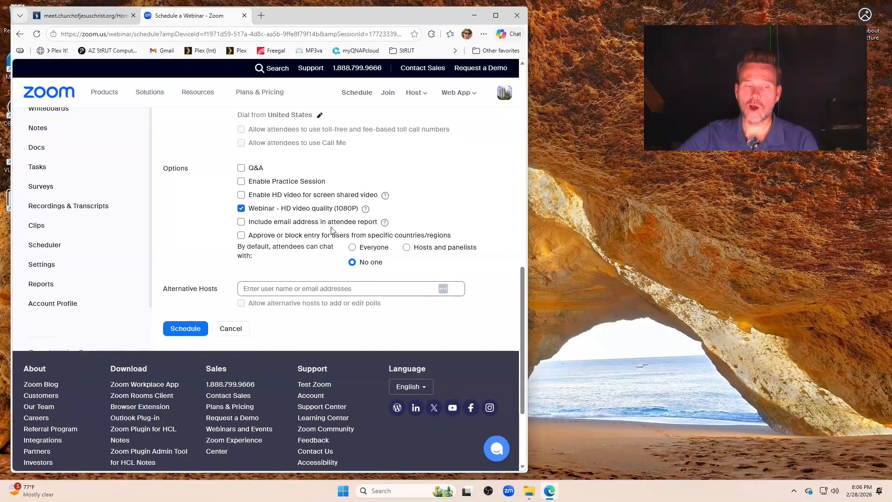
scroll(316, 226, "down", 1)
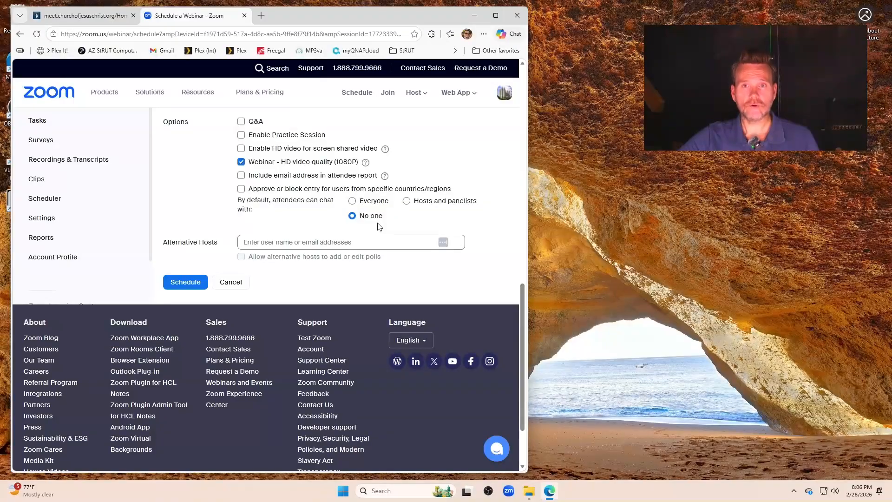
- Save the 'test for training' webinar and review its schedule on the details page
left_click(181, 282)
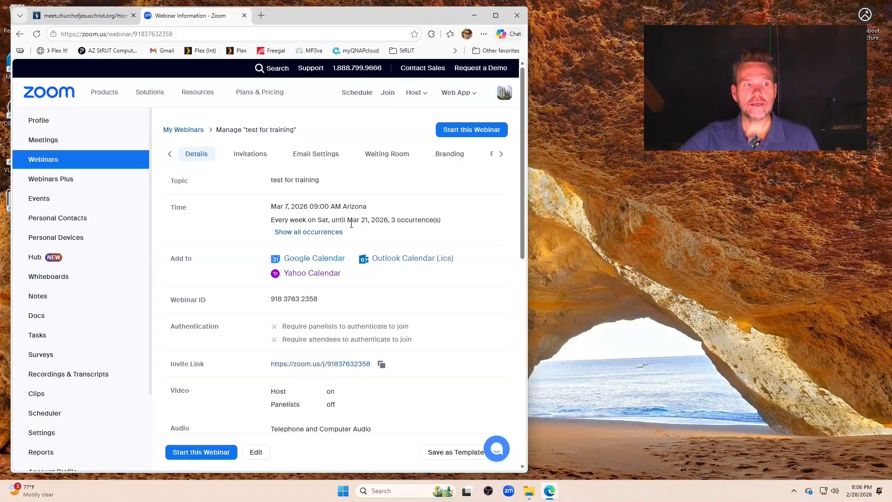
scroll(288, 220, "down", 5)
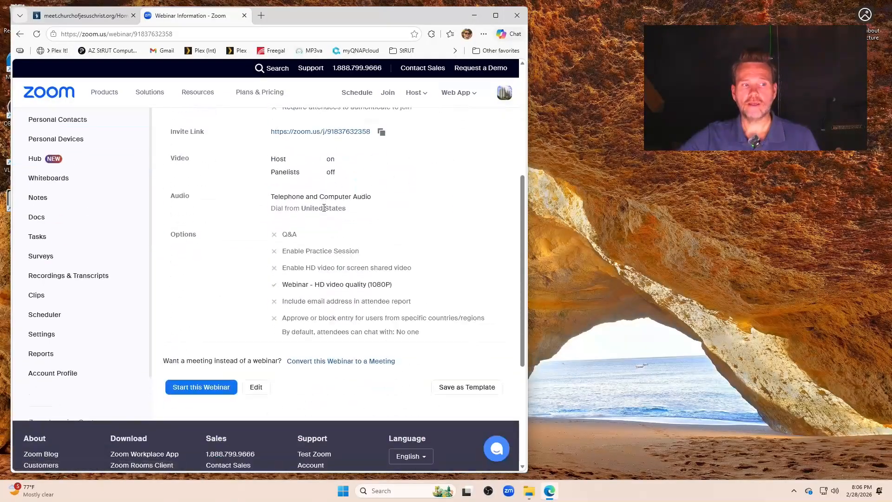
scroll(325, 211, "up", 2)
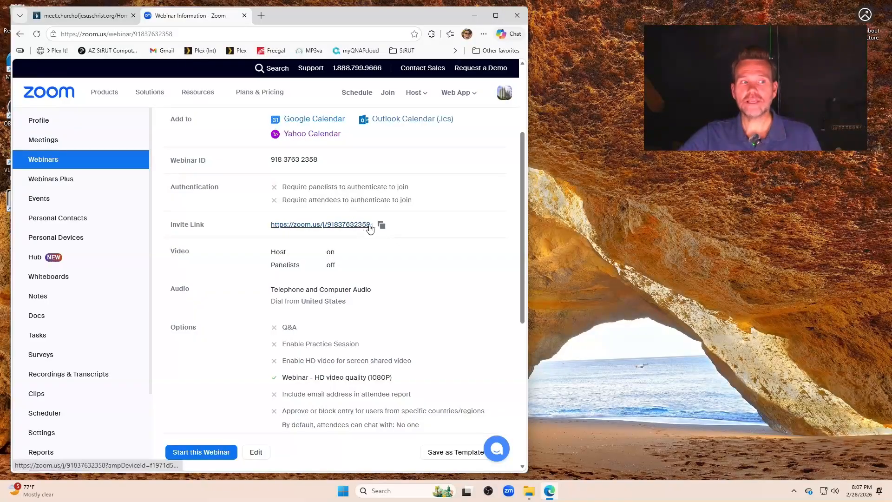
scroll(418, 224, "down", 2)
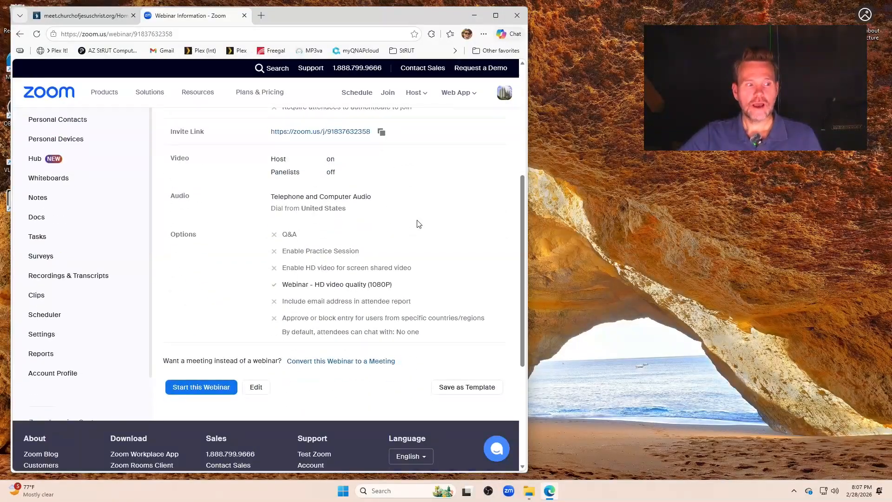
scroll(418, 224, "up", 5)
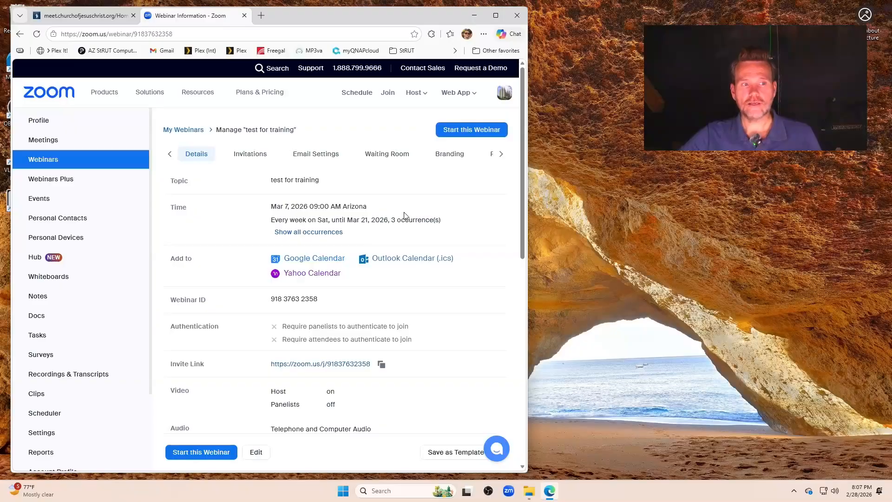
scroll(404, 214, "down", 1)
scroll(404, 215, "up", 1)
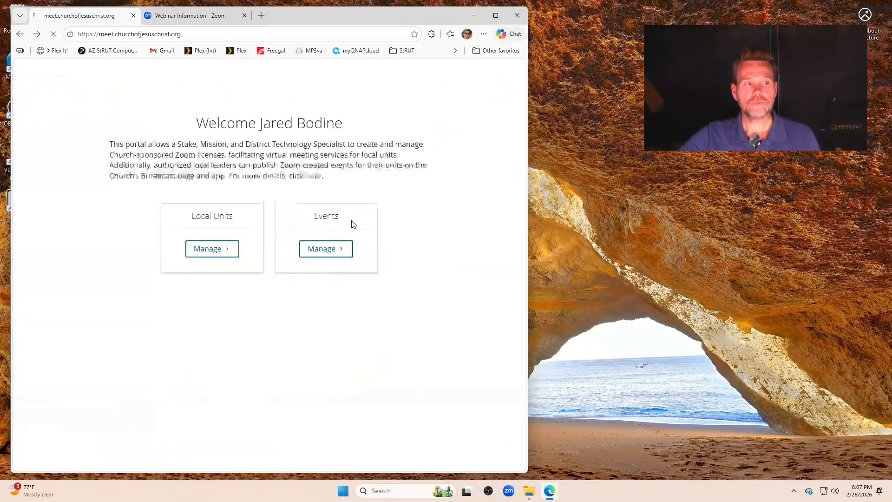
scroll(284, 215, "down", 2)
scroll(339, 240, "up", 2)
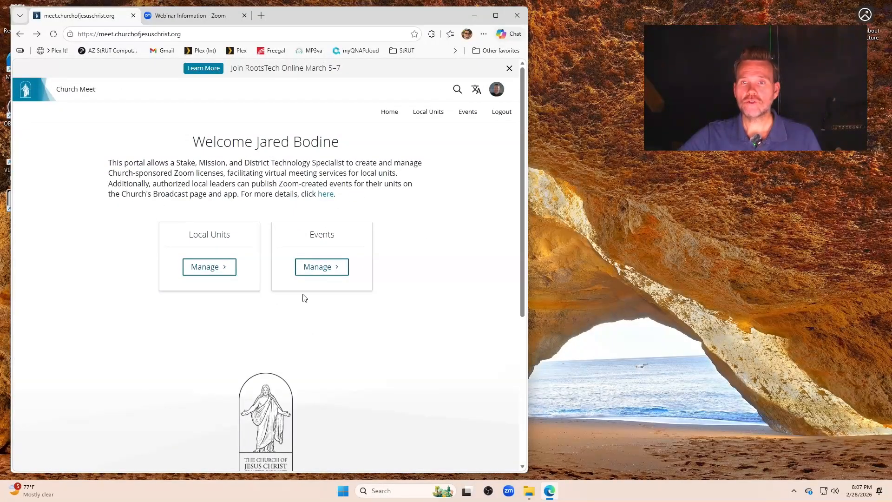
- Open Manage Events and list the events for Mesa 46th Ward
scroll(328, 228, "down", 1)
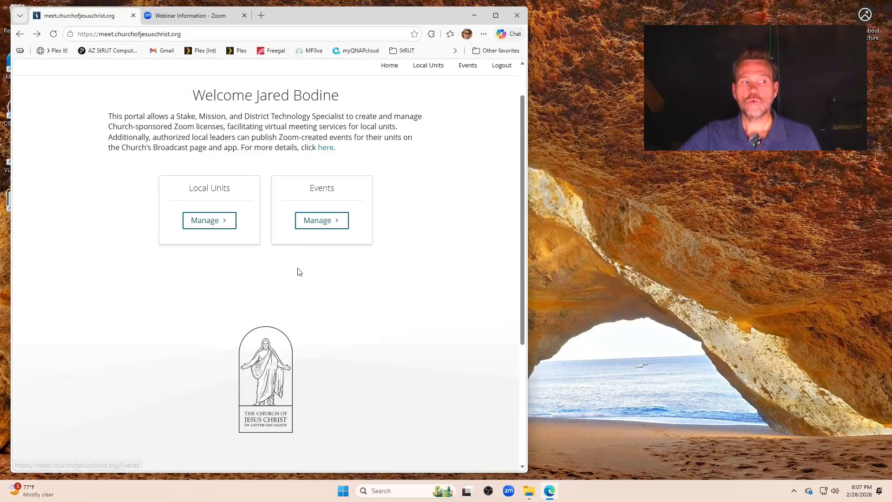
left_click(327, 225)
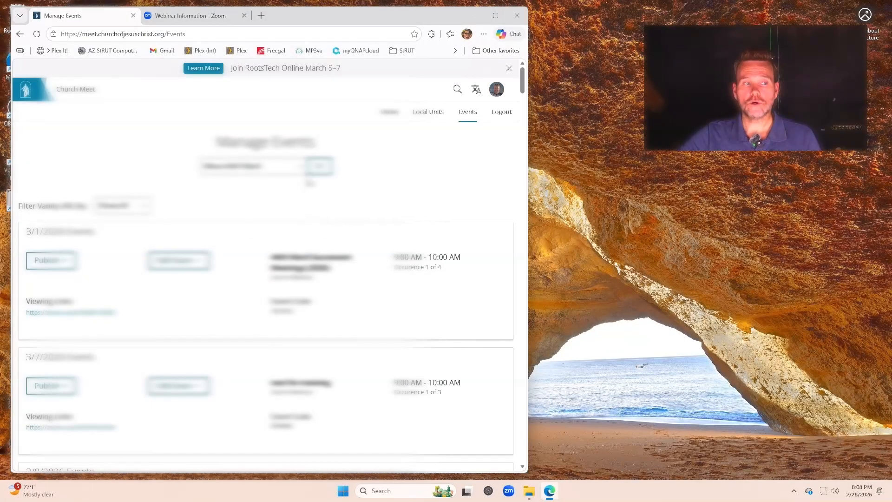
left_click(299, 168)
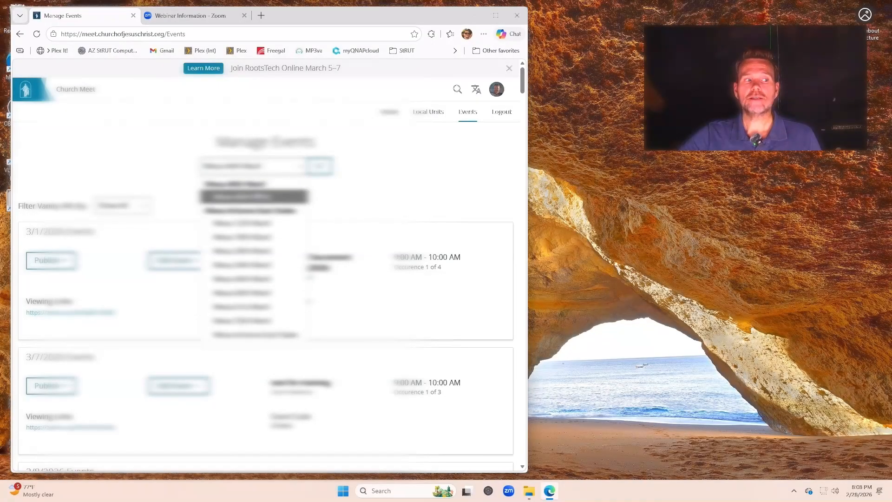
left_click(264, 195)
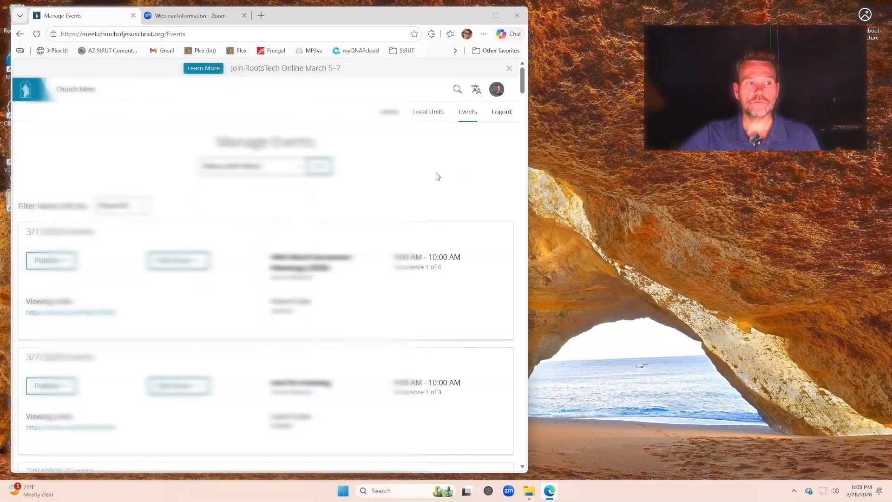
scroll(279, 249, "down", 1)
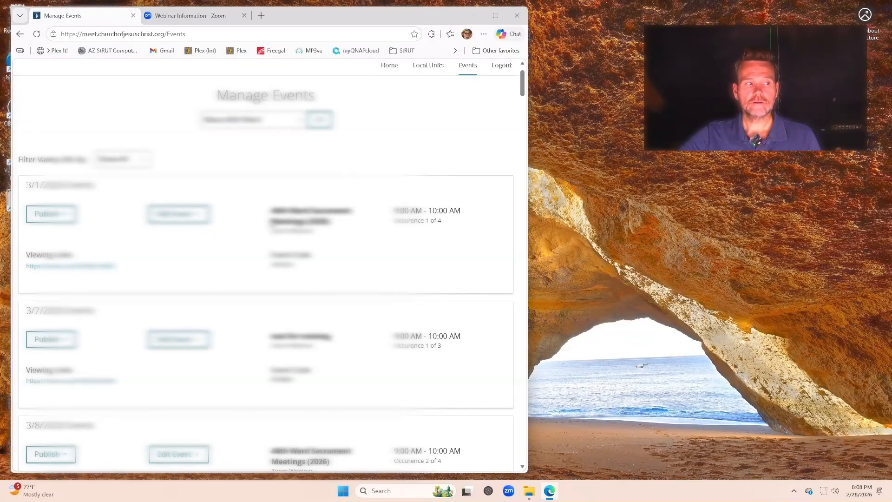
- Publish every occurrence of the first event, 46th Ward Sacrament Meetings (2026), then review the list
left_click(68, 215)
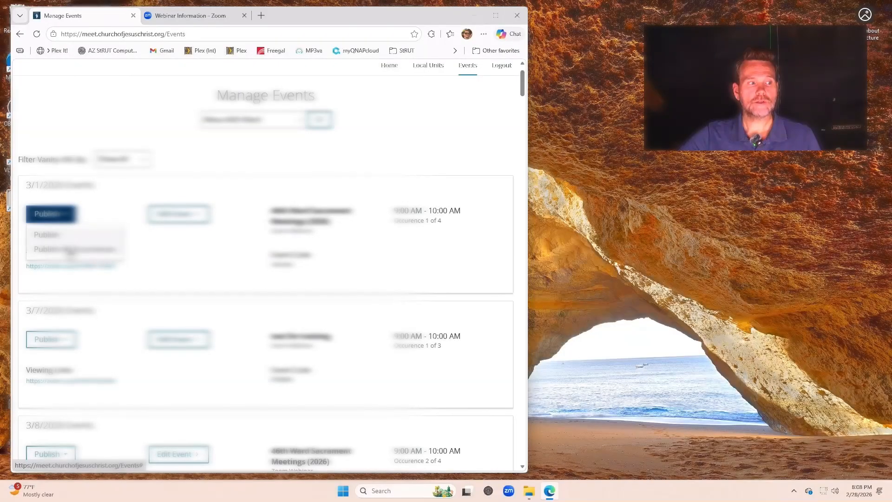
left_click(70, 250)
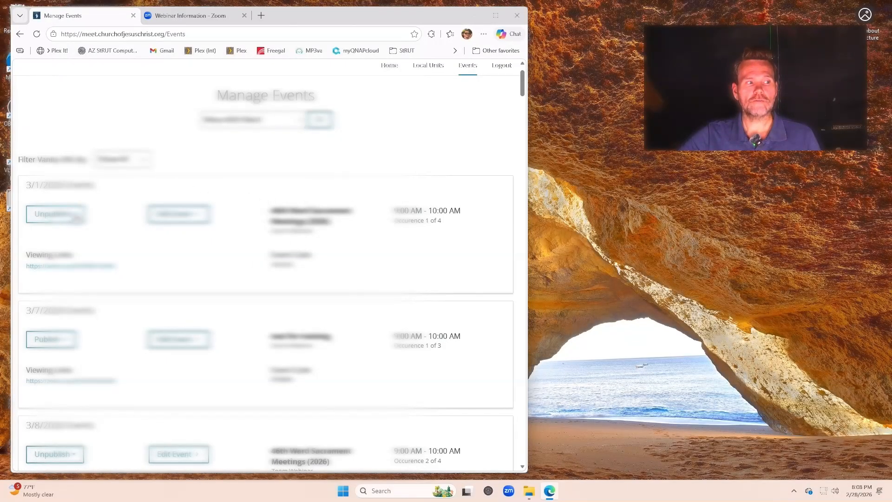
scroll(74, 216, "down", 4)
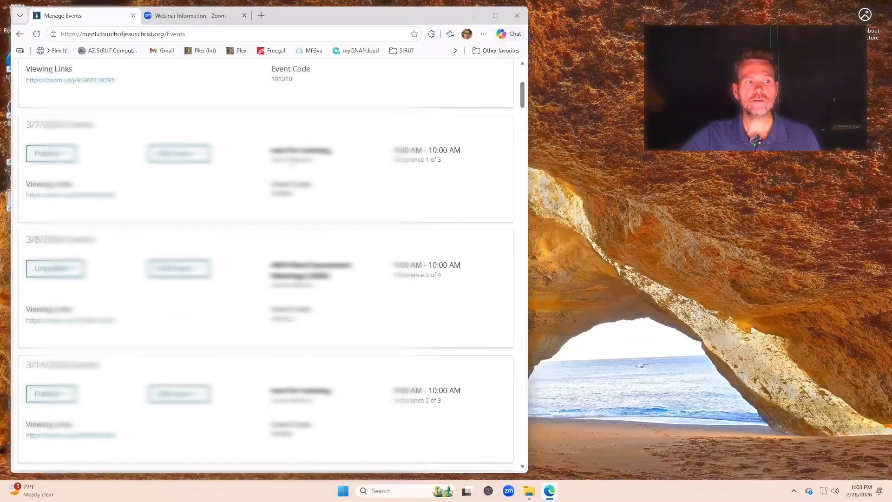
left_click_drag(269, 149, 338, 165)
left_click(340, 179)
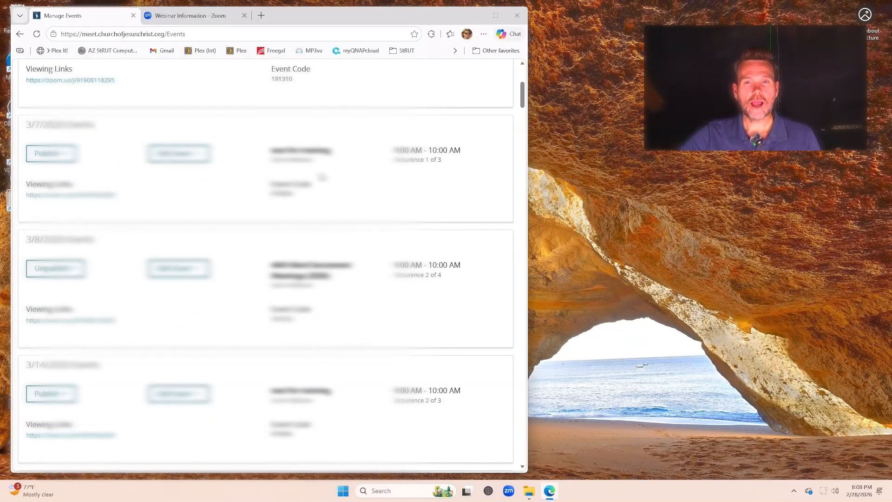
scroll(319, 167, "up", 1)
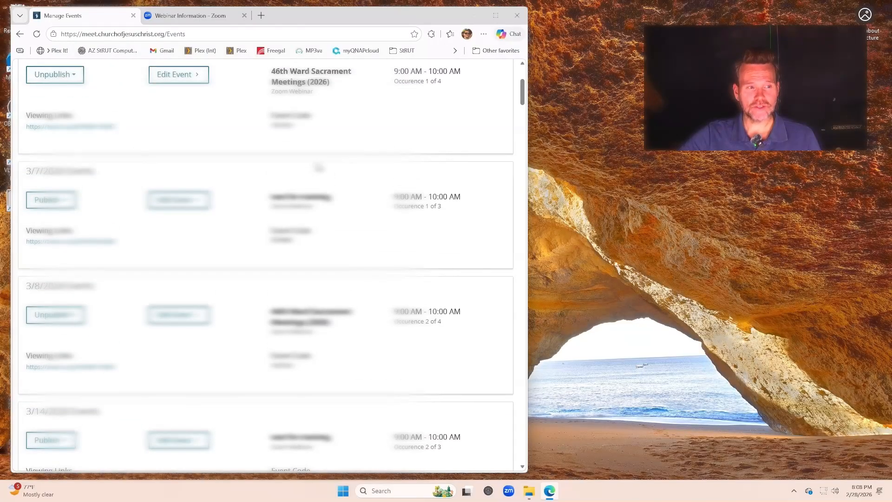
scroll(319, 168, "down", 1)
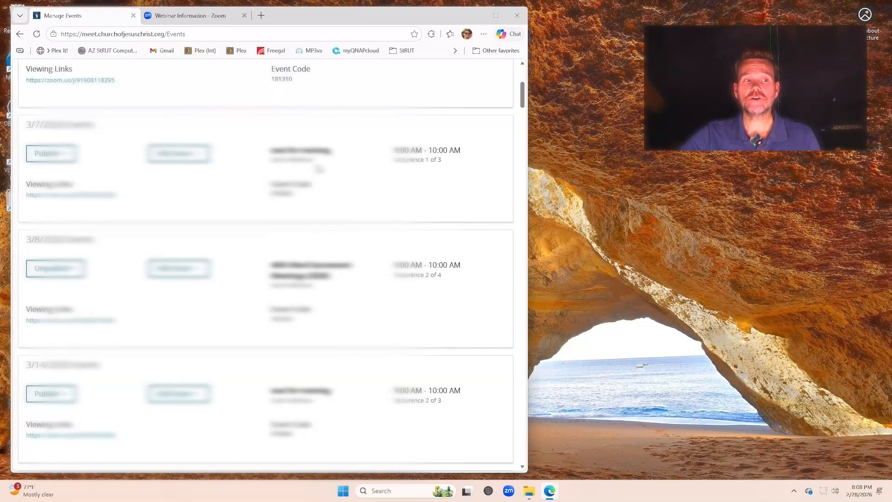
scroll(318, 168, "up", 1)
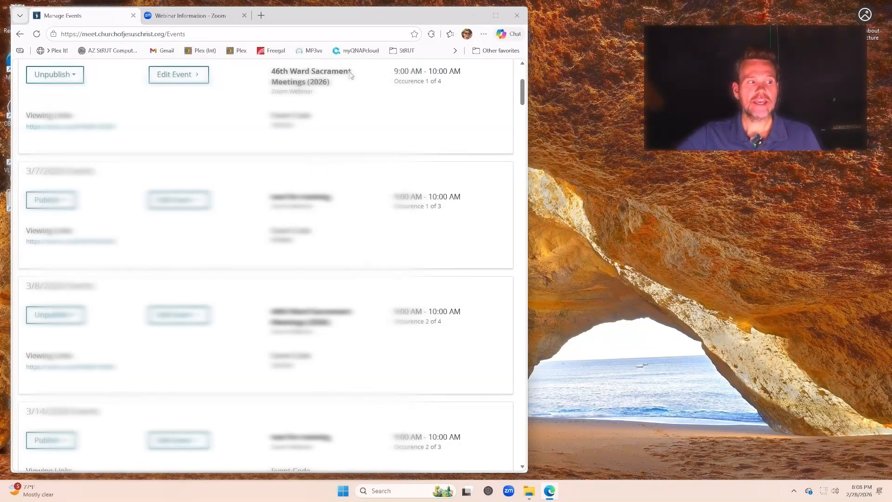
scroll(96, 153, "up", 1)
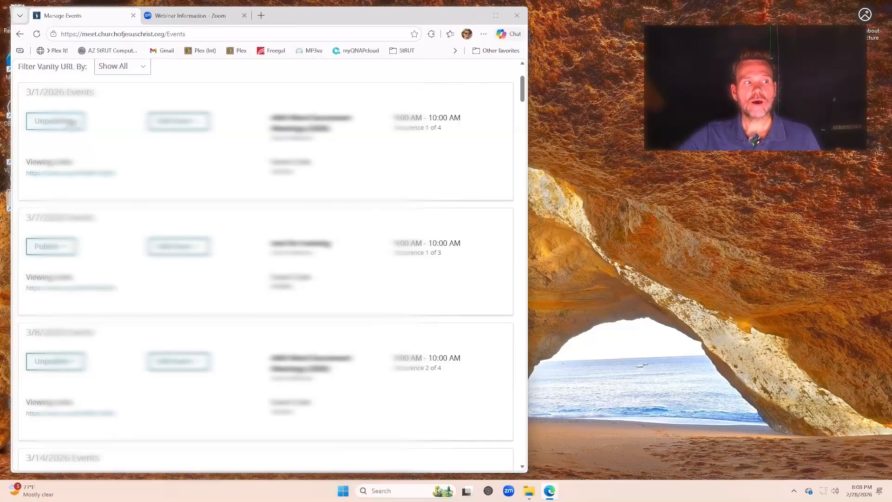
left_click(72, 123)
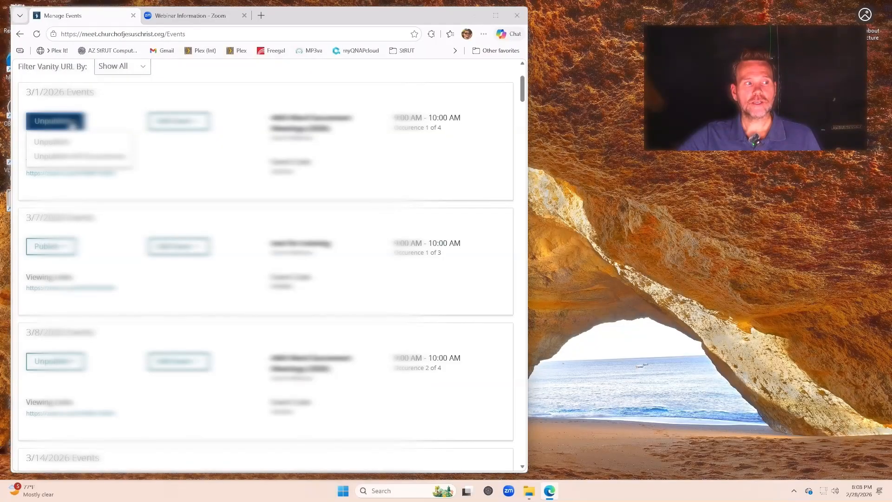
left_click(134, 113)
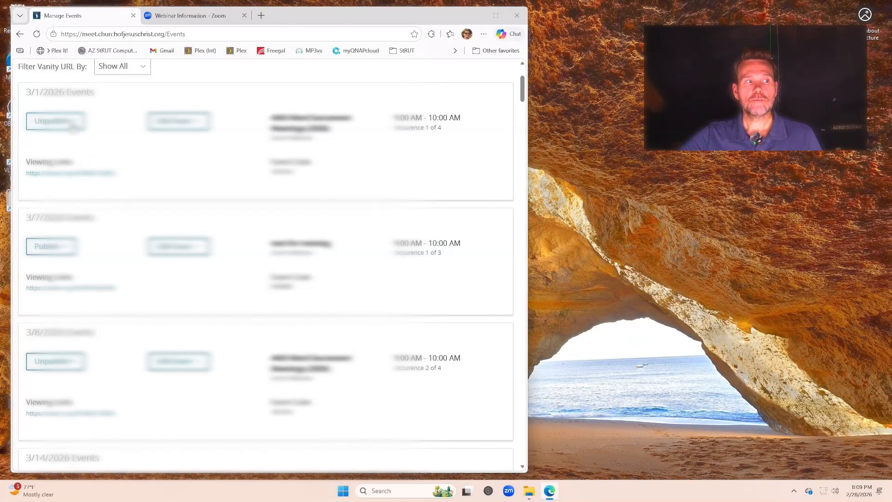
left_click(73, 125)
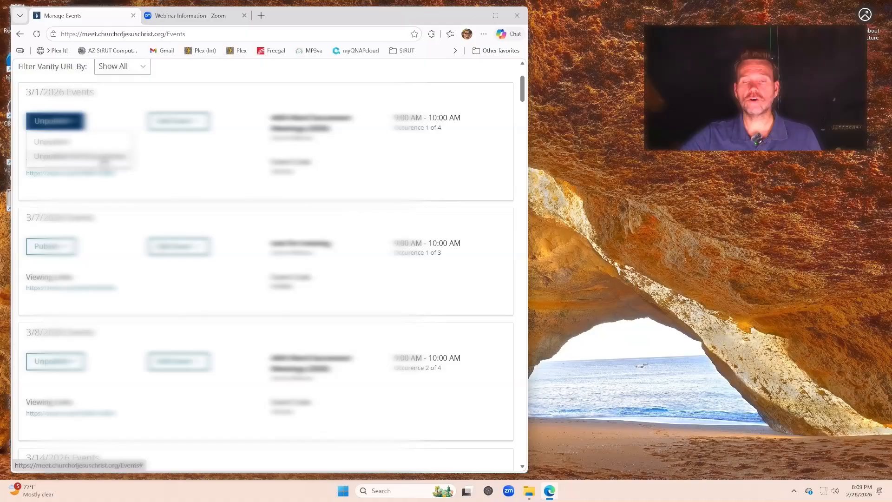
left_click(104, 160)
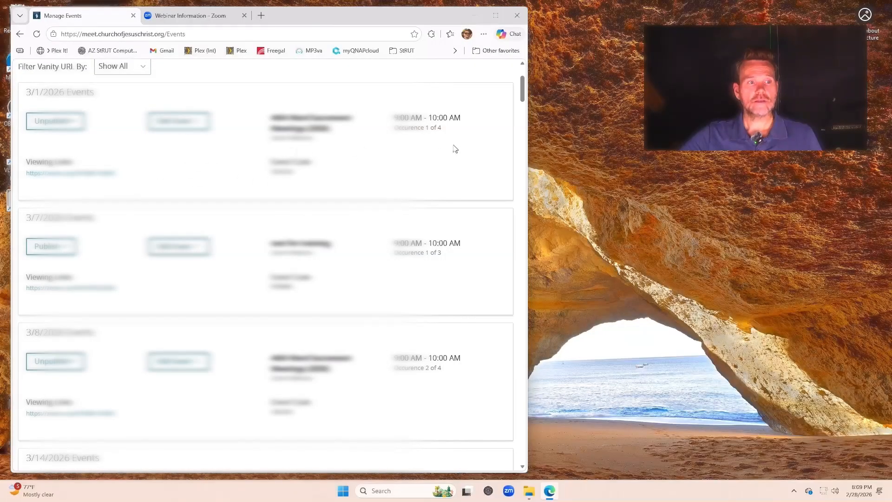
left_click_drag(430, 128, 457, 133)
left_click(394, 143)
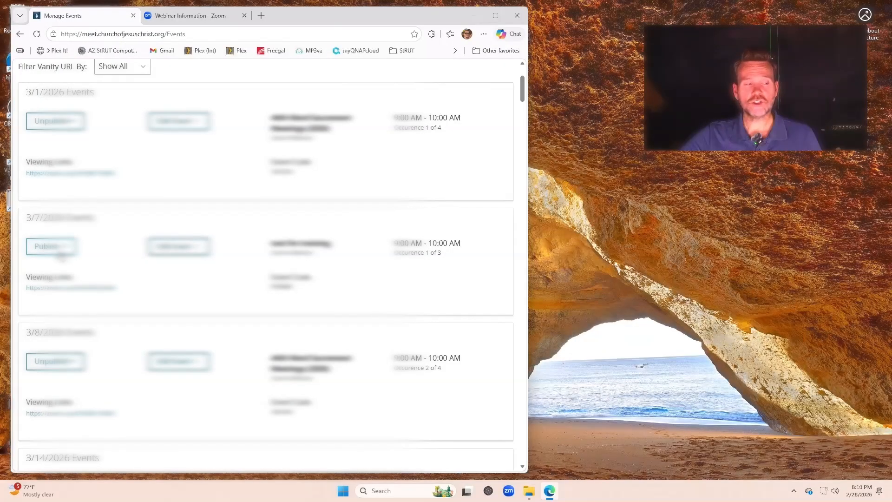
left_click(66, 251)
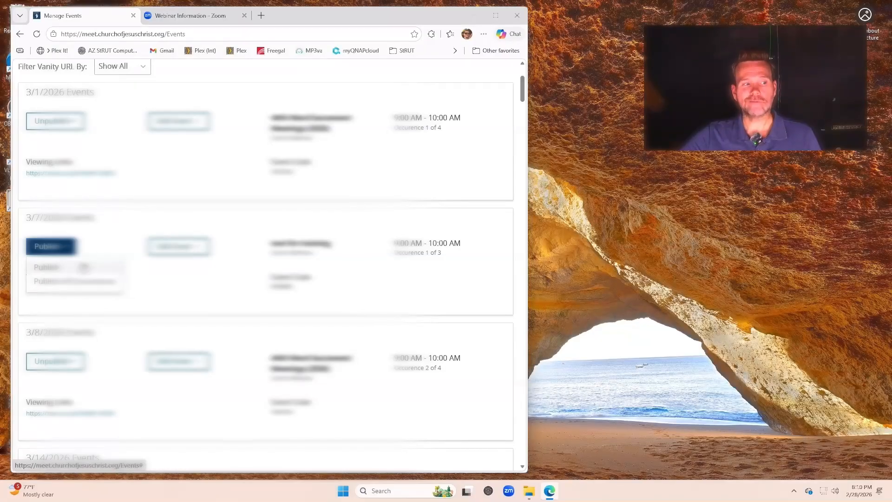
left_click(111, 242)
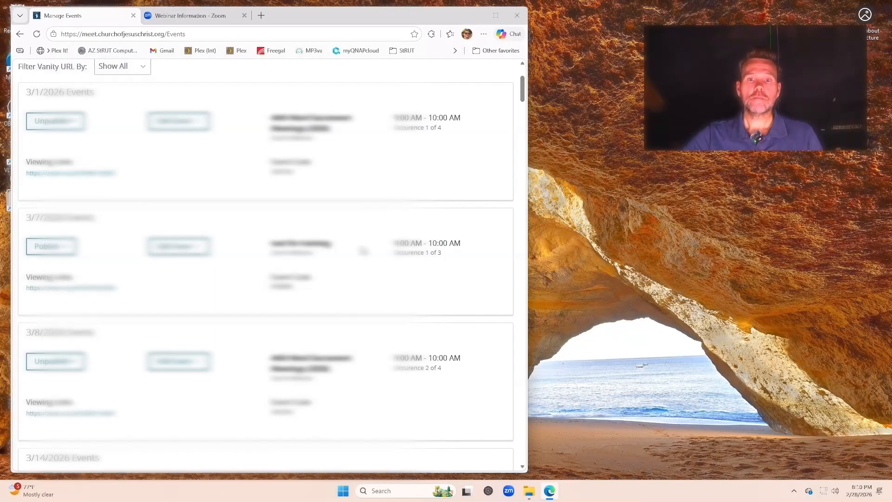
scroll(364, 251, "down", 10)
scroll(364, 253, "down", 20)
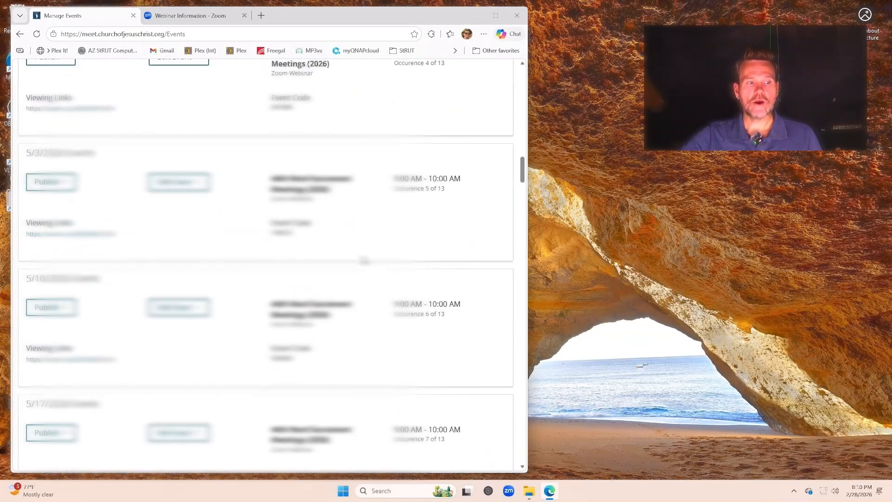
scroll(364, 260, "down", 14)
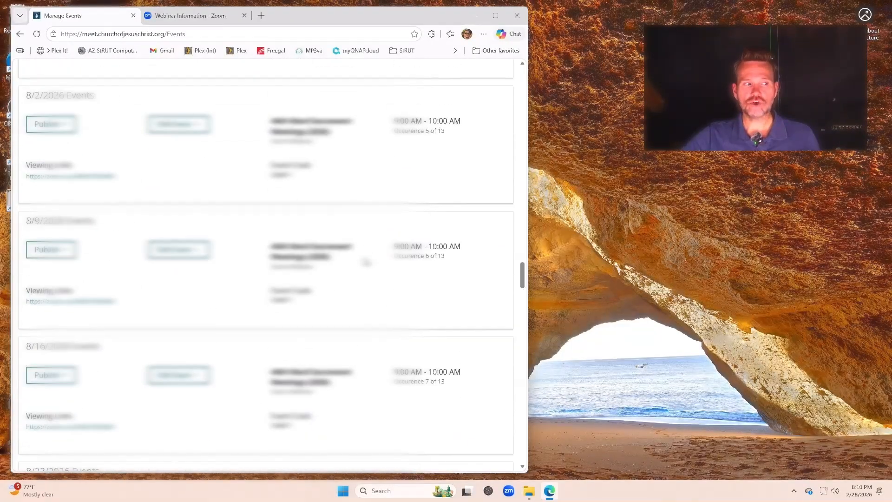
scroll(360, 253, "up", 14)
scroll(352, 236, "up", 20)
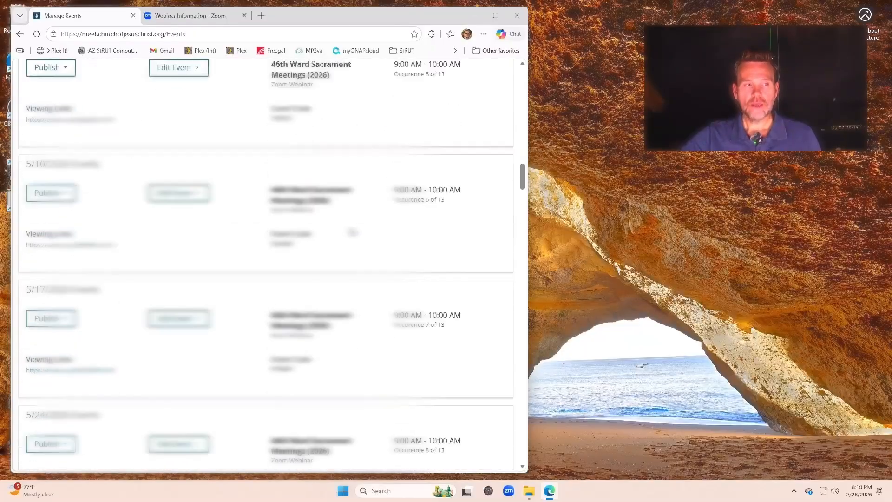
scroll(352, 231, "up", 2)
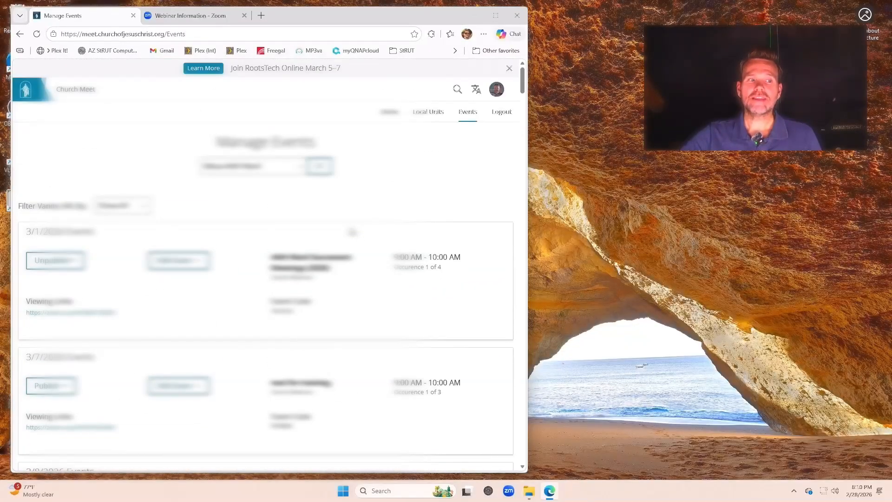